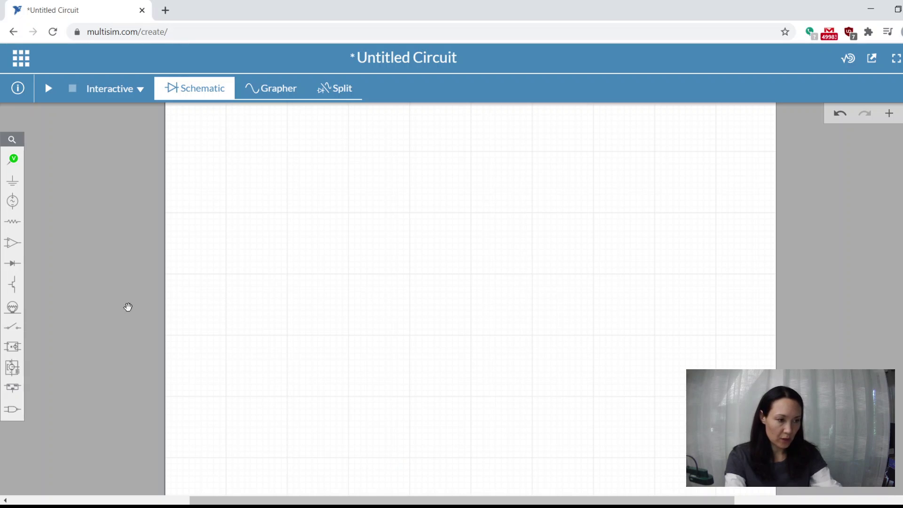
# Place the five-terminal op-amp U1 from the Analog group at the centre of the canvas
pyautogui.moveTo(15, 244)
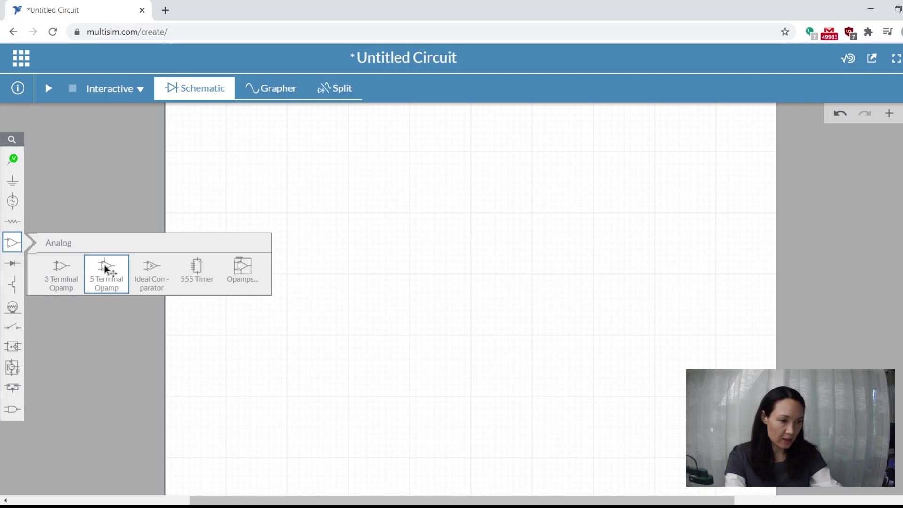
pyautogui.click(104, 268)
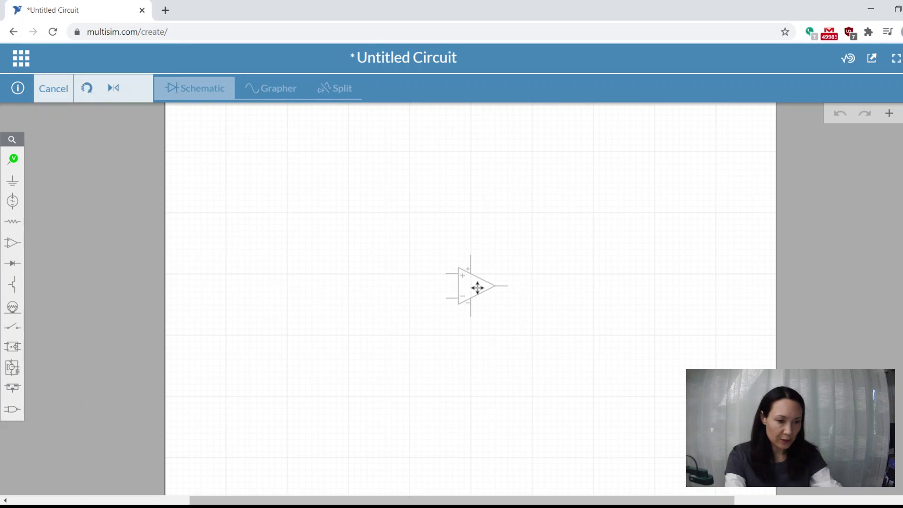
pyautogui.click(477, 288)
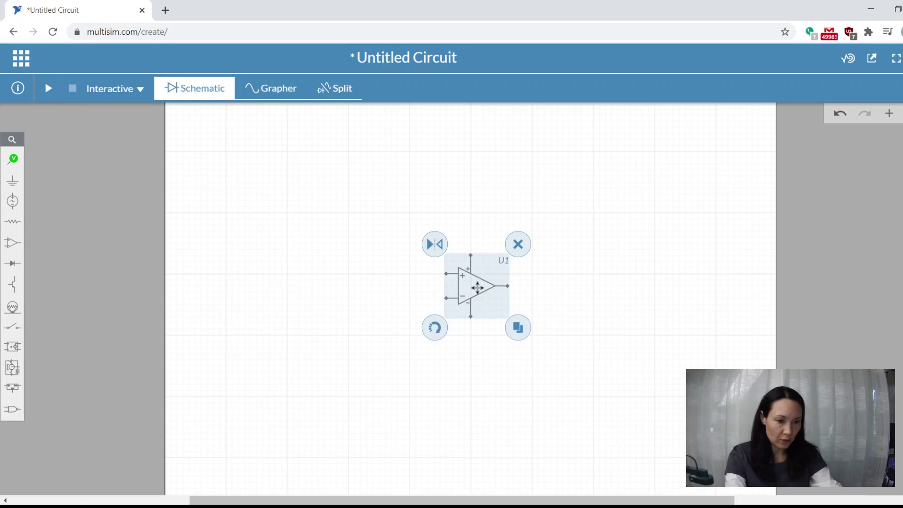
pyautogui.click(15, 248)
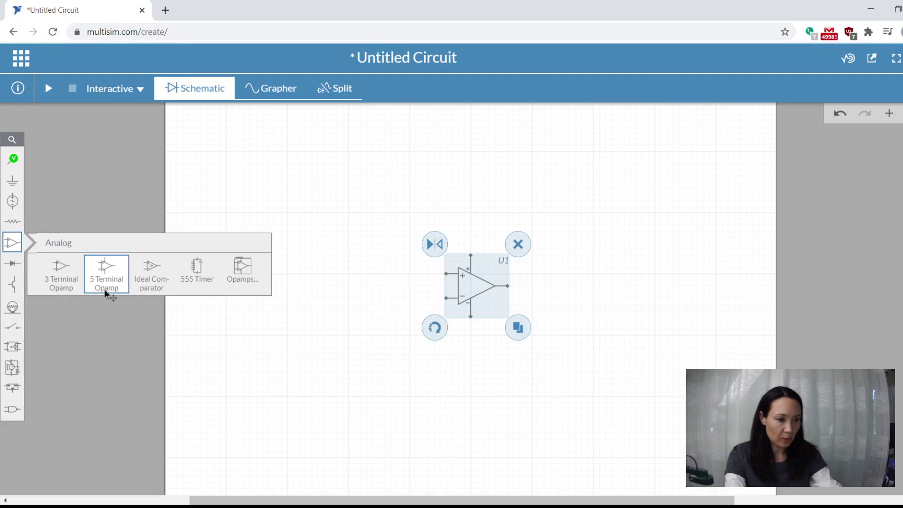
pyautogui.click(10, 244)
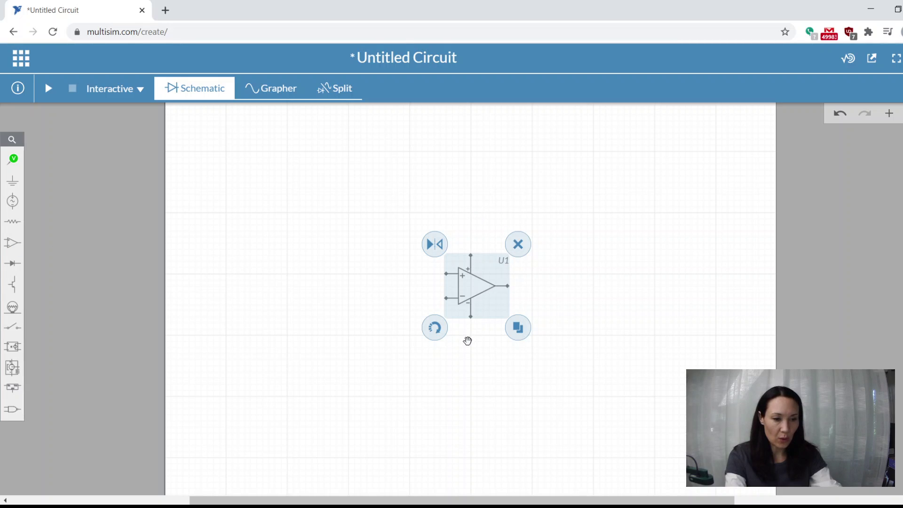
pyautogui.click(474, 239)
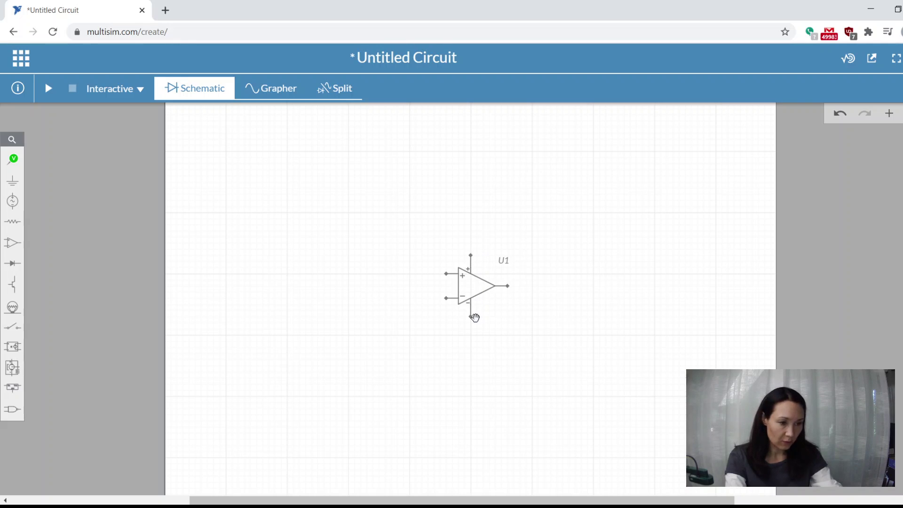
# Place a 5V DC voltage source V1 just above U1, leaving it vertical
pyautogui.click(12, 202)
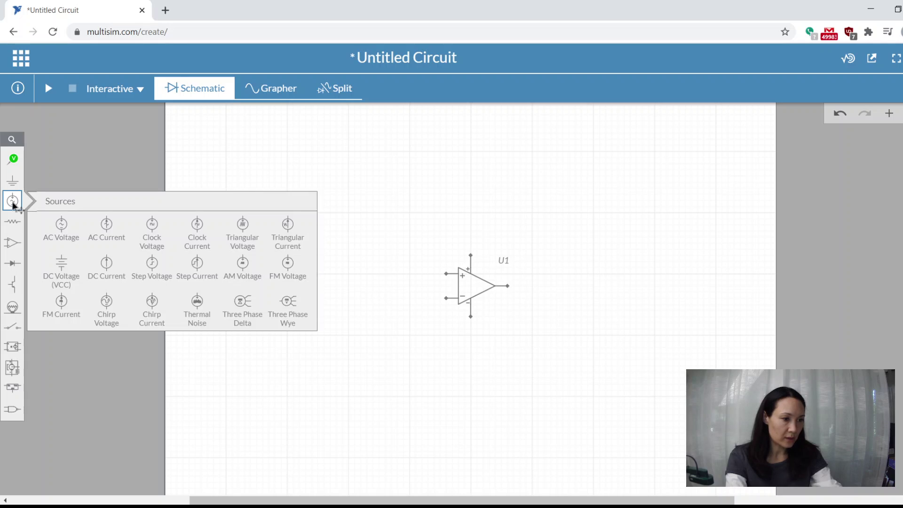
pyautogui.click(64, 260)
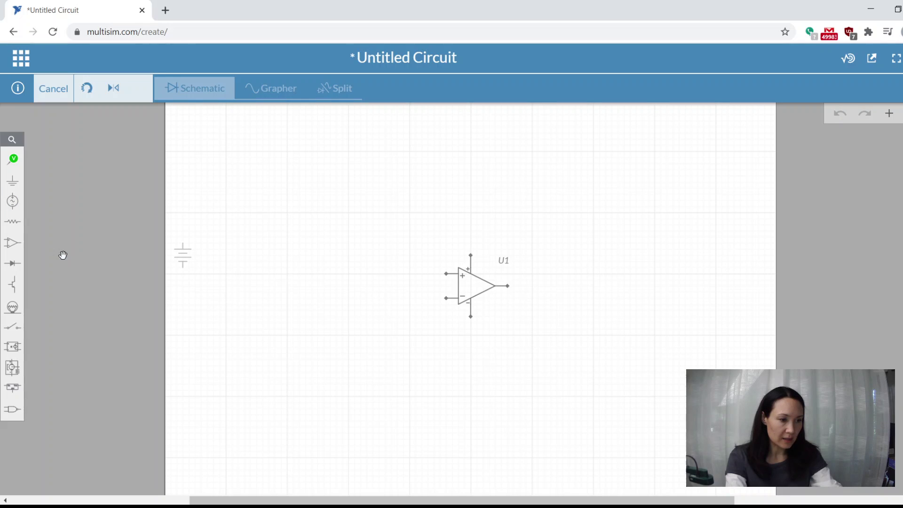
pyautogui.click(469, 217)
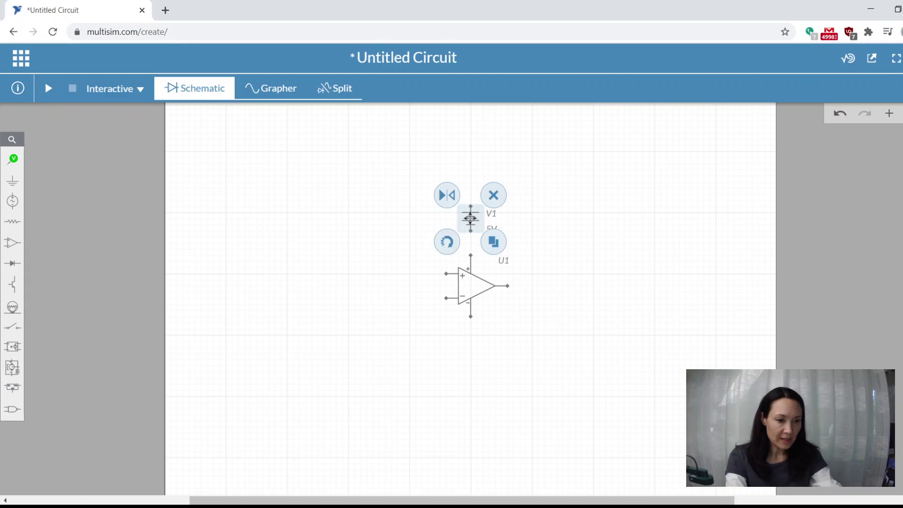
pyautogui.click(478, 269)
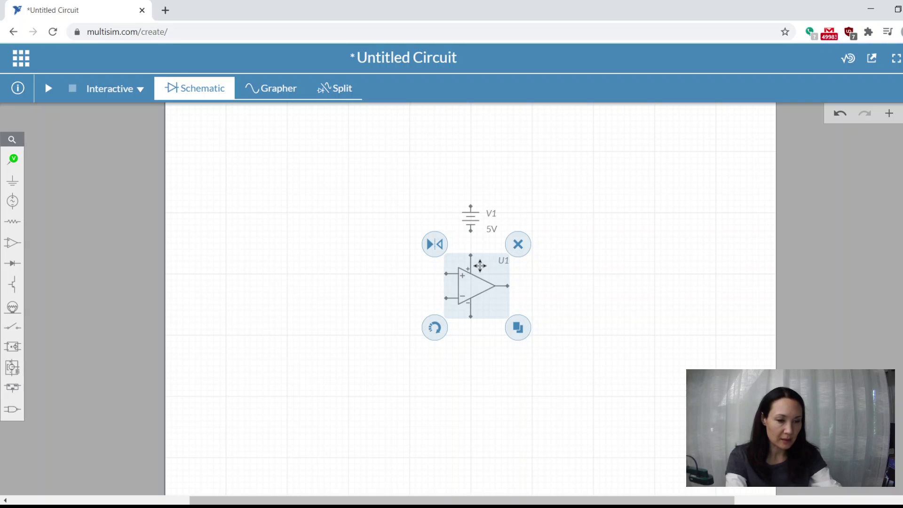
pyautogui.click(512, 184)
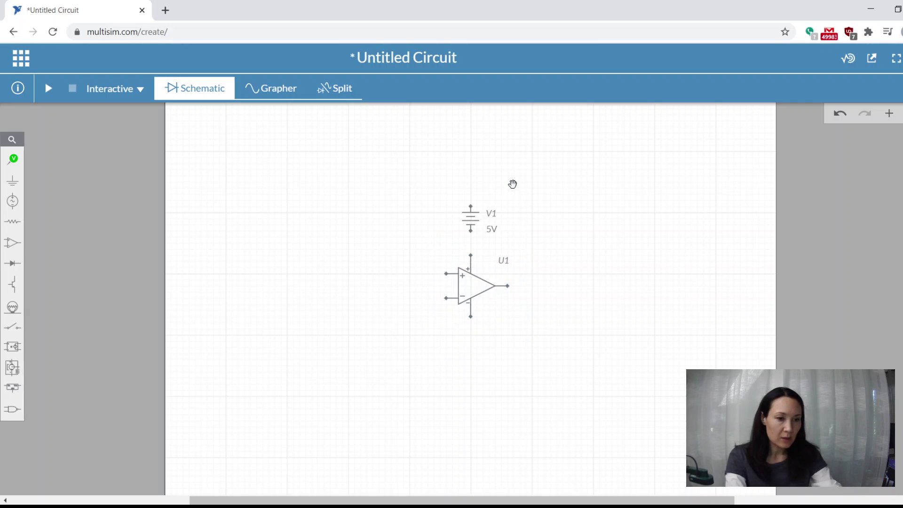
pyautogui.click(470, 210)
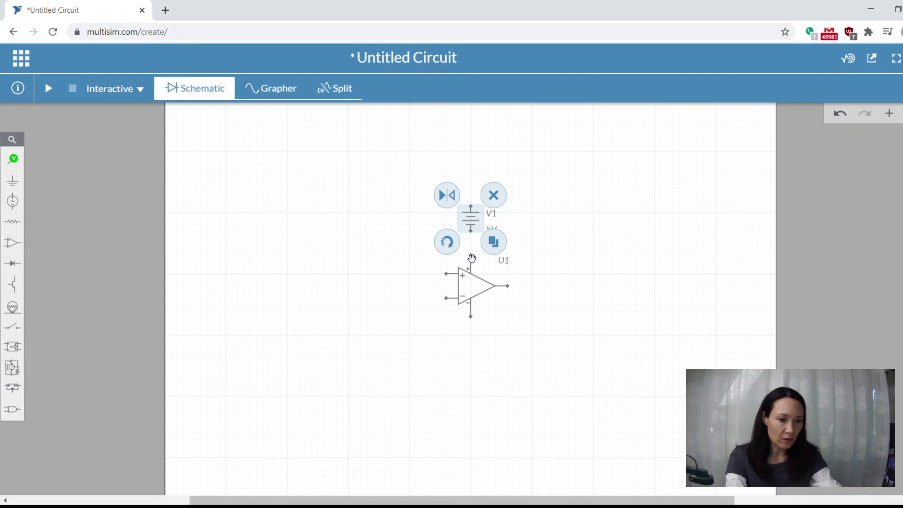
pyautogui.click(446, 243)
pyautogui.click(448, 243)
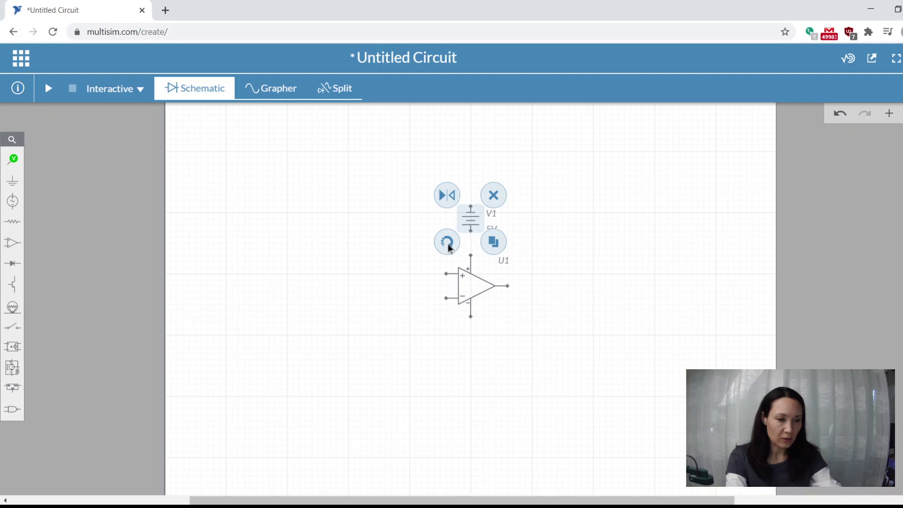
pyautogui.click(419, 233)
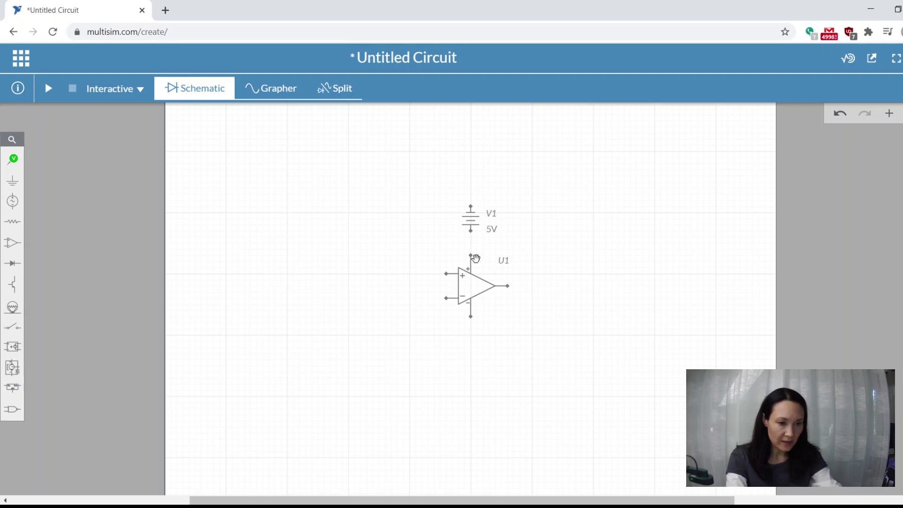
# Wire V1's lower terminal to U1's top supply pin
pyautogui.click(472, 231)
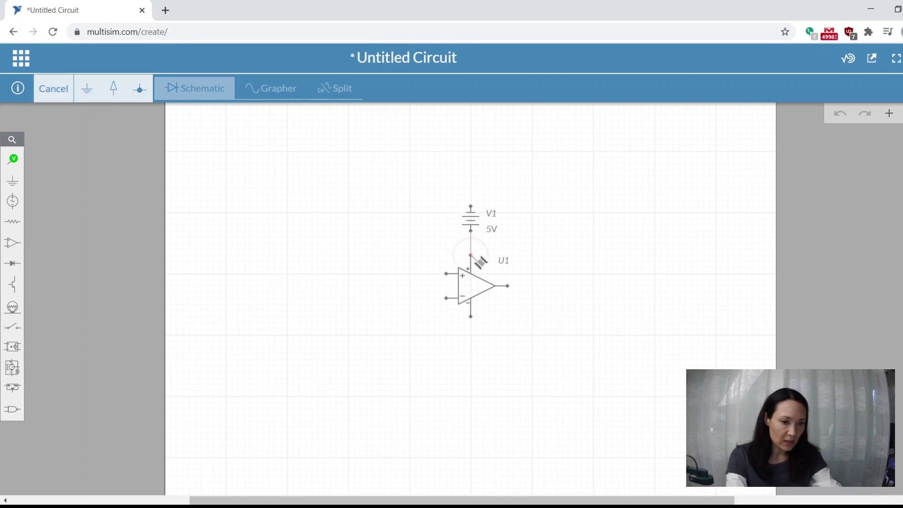
pyautogui.click(472, 255)
pyautogui.click(540, 236)
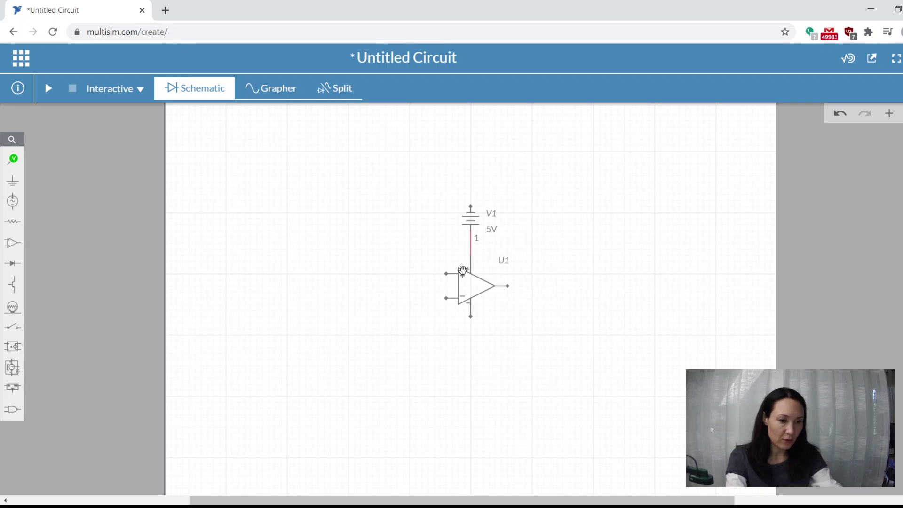
# Change V1's voltage from 5V to 15V
pyautogui.click(490, 230)
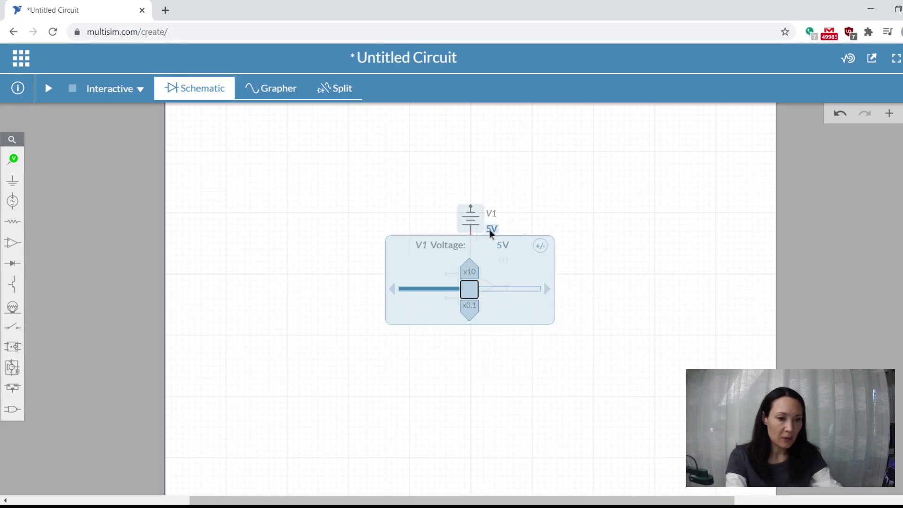
pyautogui.click(490, 246)
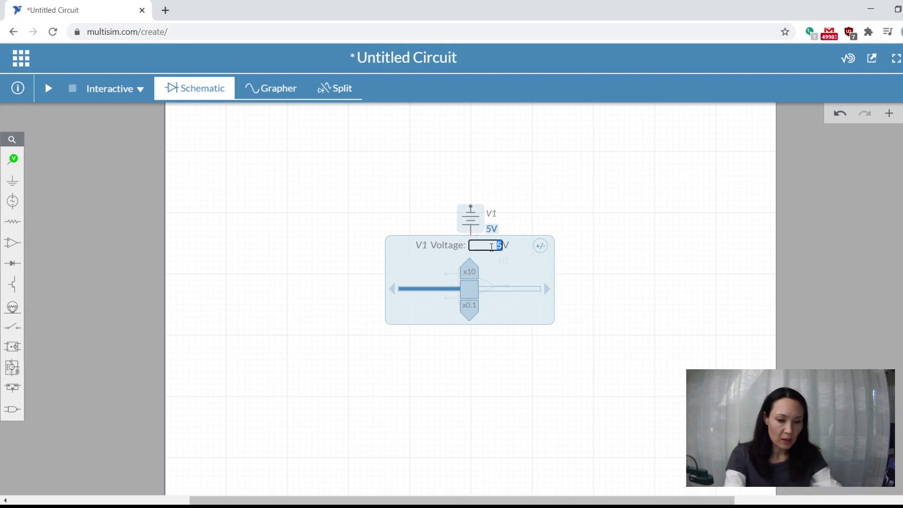
pyautogui.write('15')
pyautogui.press('Return')
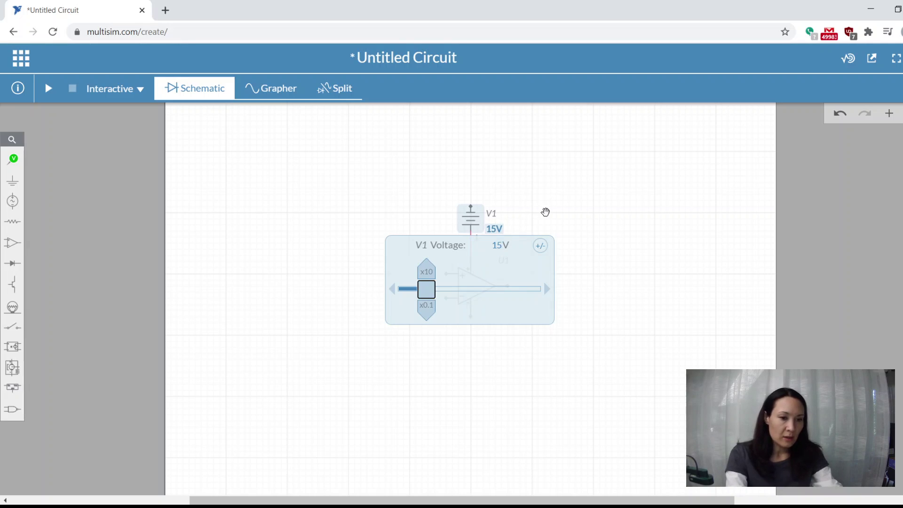
pyautogui.click(533, 214)
pyautogui.click(497, 228)
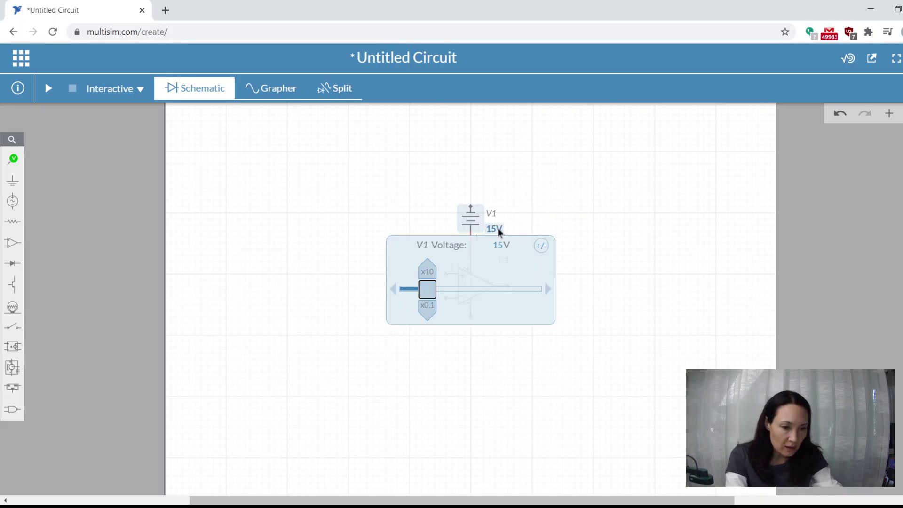
pyautogui.click(499, 245)
pyautogui.doubleClick(499, 245)
pyautogui.click(570, 196)
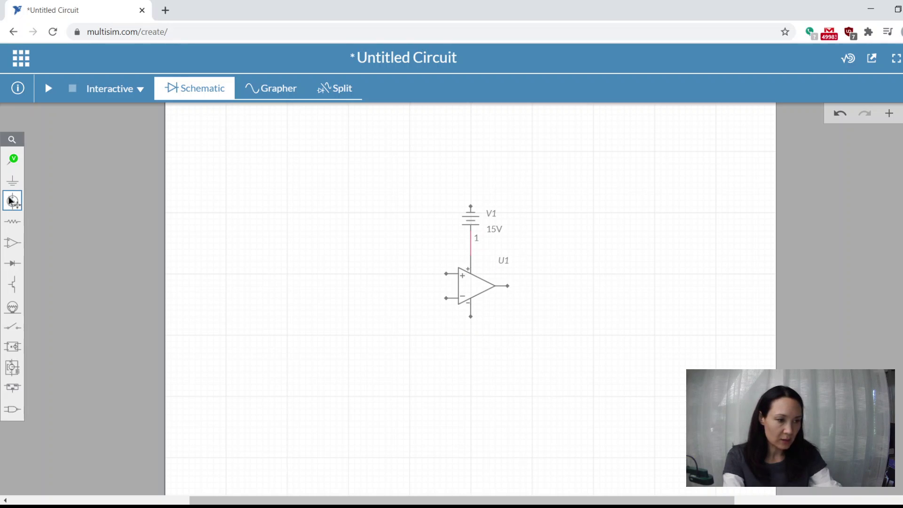
# Place a second 5V DC source V2 upright, lined up directly beneath U1
pyautogui.click(13, 202)
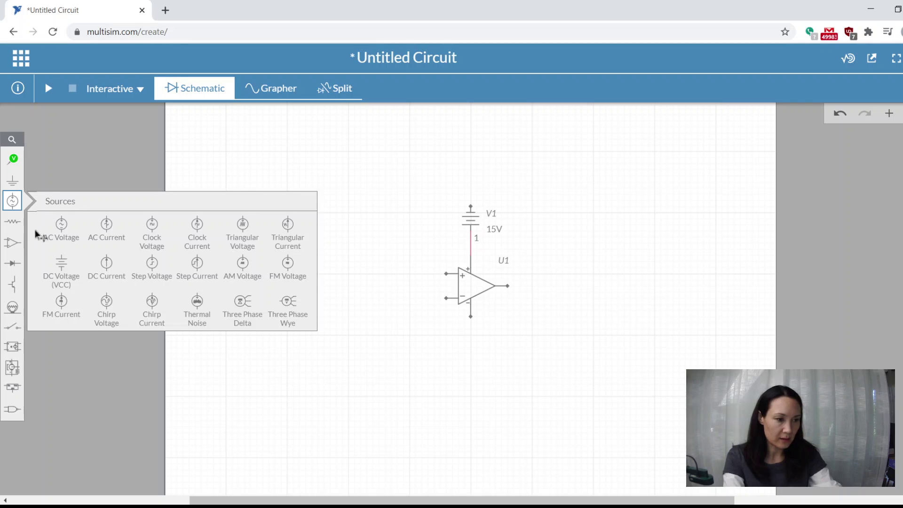
pyautogui.click(61, 262)
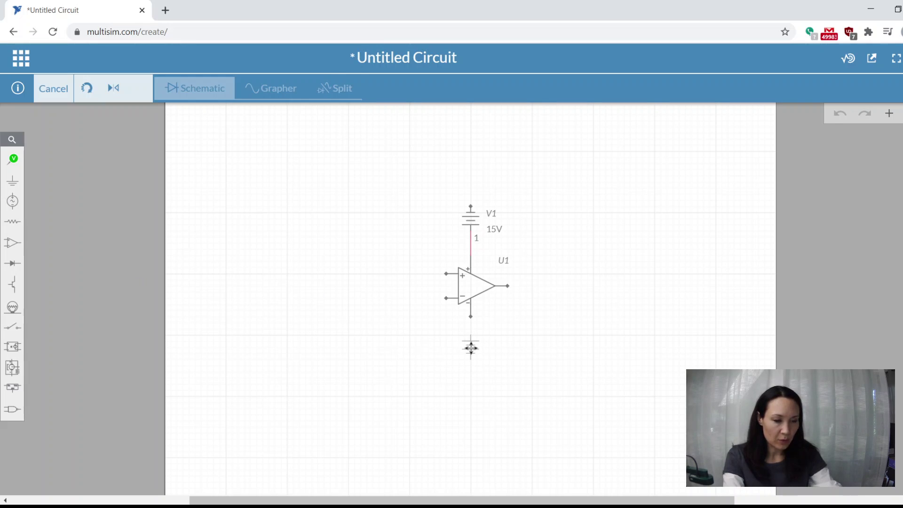
pyautogui.press('Escape')
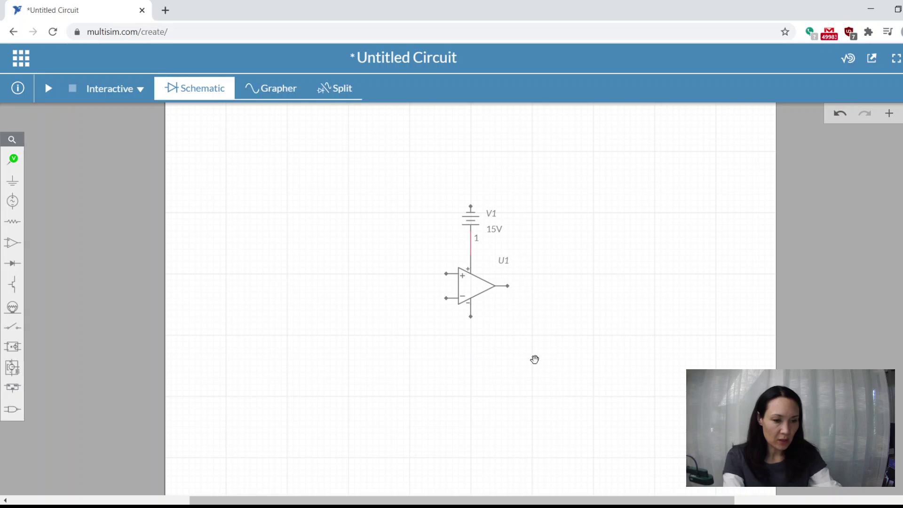
pyautogui.click(19, 203)
pyautogui.click(64, 260)
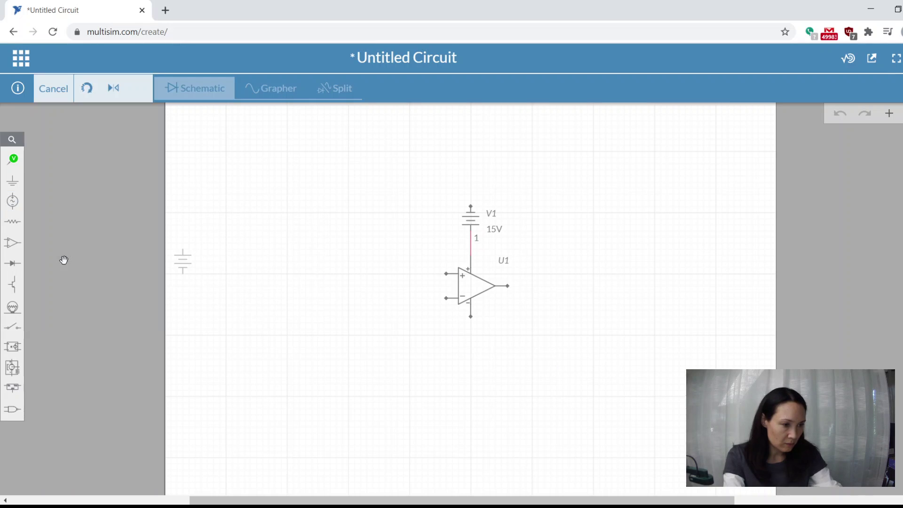
pyautogui.click(464, 346)
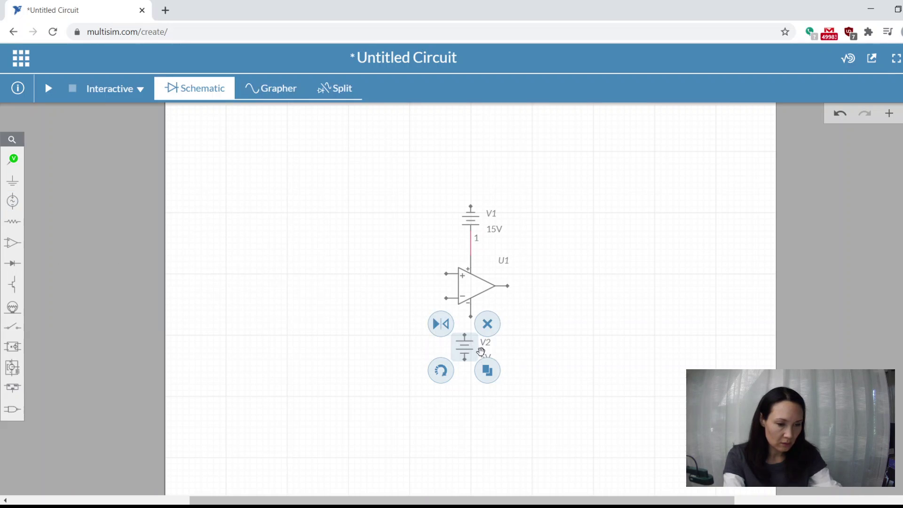
pyautogui.moveTo(469, 346); pyautogui.dragTo(475, 346)
pyautogui.click(518, 344)
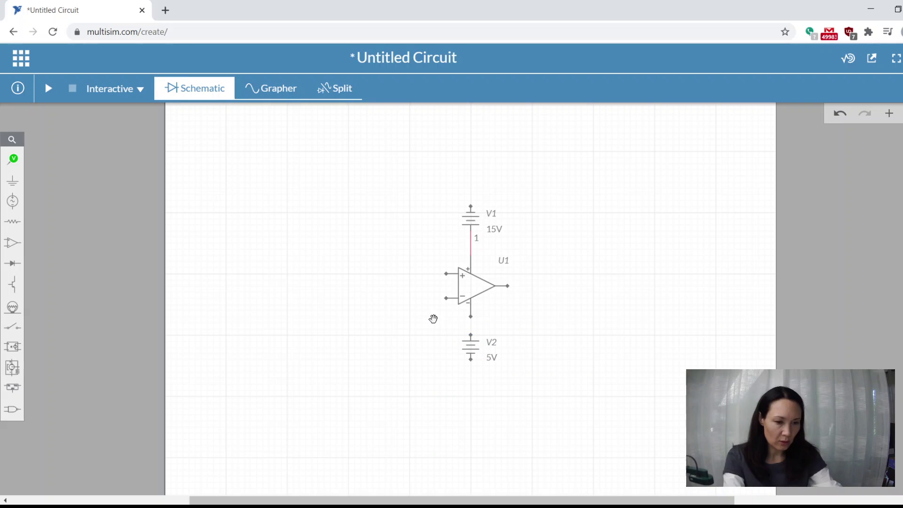
pyautogui.click(470, 348)
pyautogui.click(448, 375)
pyautogui.click(447, 375)
pyautogui.click(580, 356)
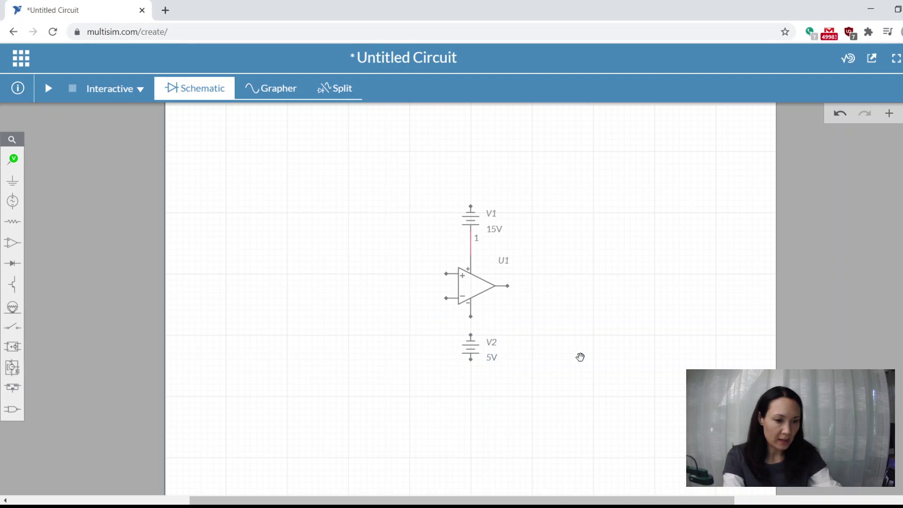
# Set V2's voltage to 15V, replacing a first entry of -15
pyautogui.click(473, 347)
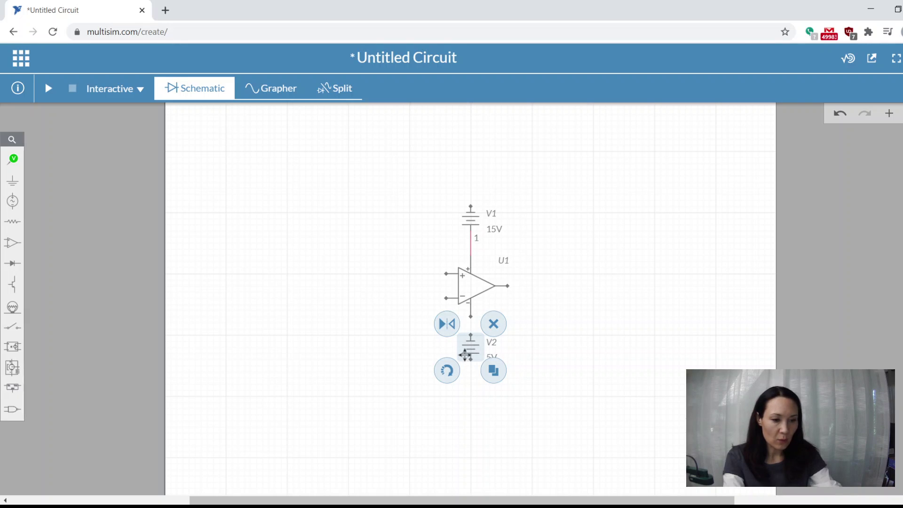
pyautogui.click(446, 370)
pyautogui.click(447, 370)
pyautogui.click(572, 347)
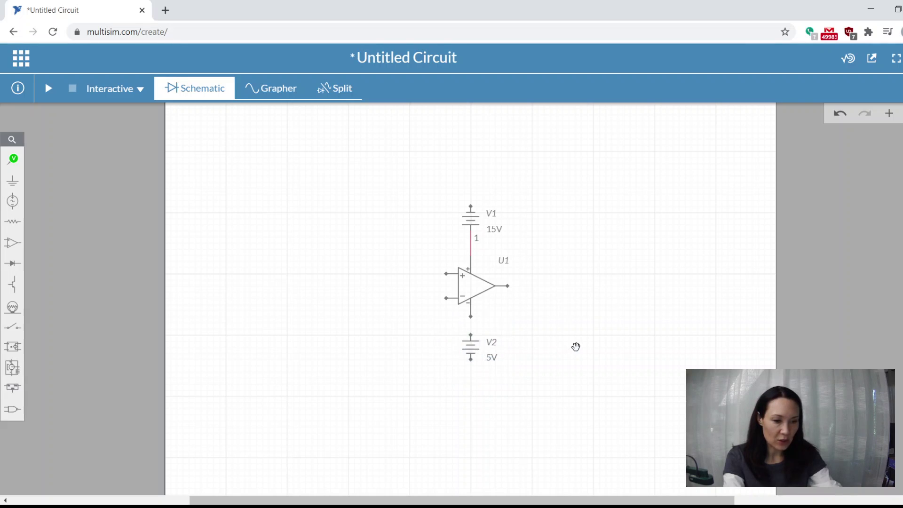
pyautogui.click(492, 358)
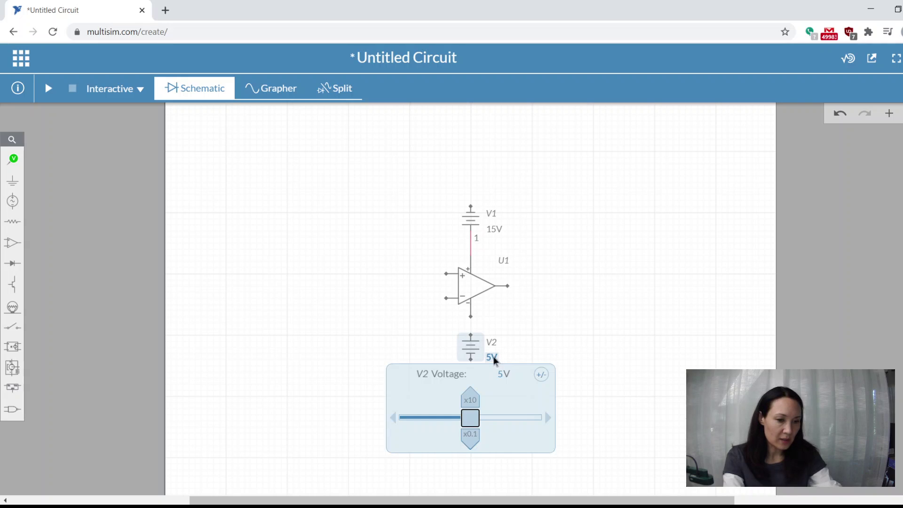
pyautogui.click(498, 374)
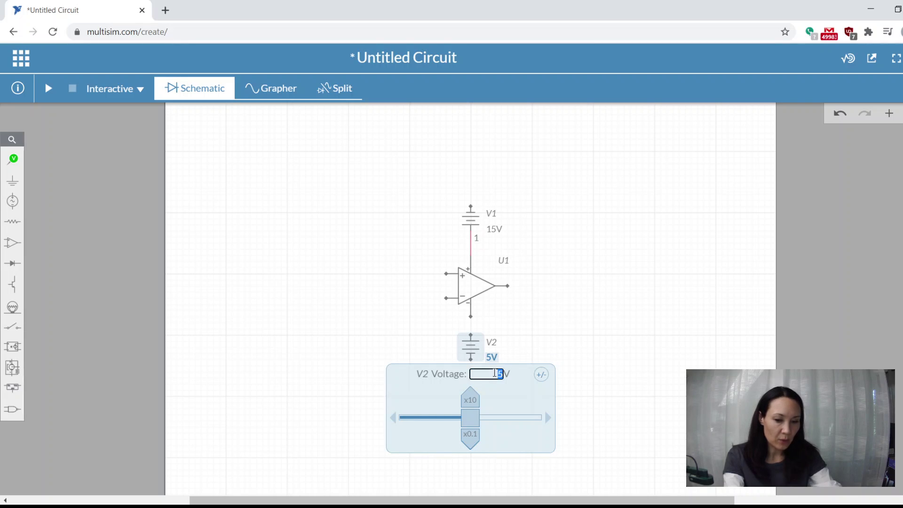
pyautogui.write('-15')
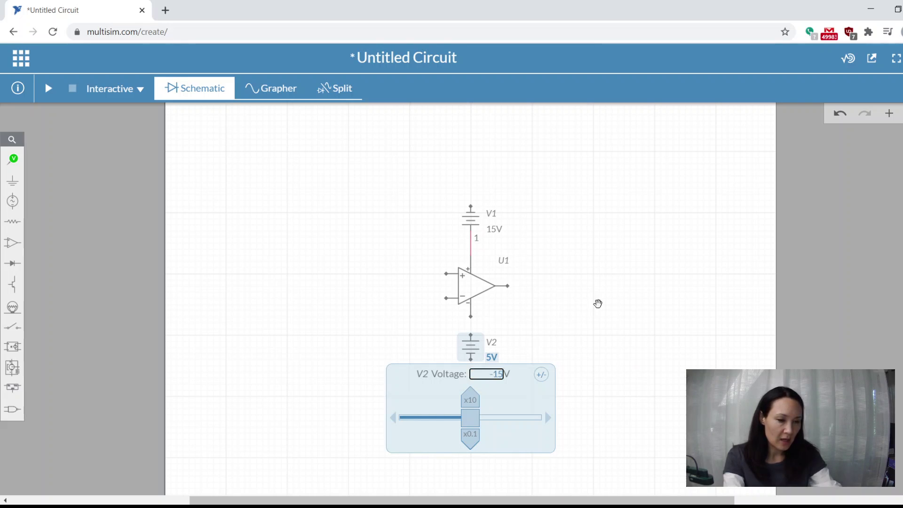
pyautogui.click(595, 308)
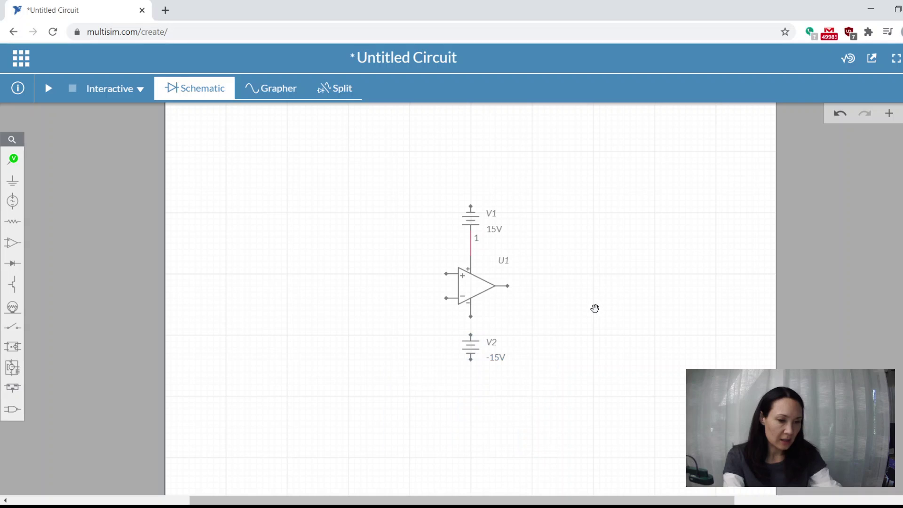
pyautogui.click(498, 359)
pyautogui.doubleClick(499, 372)
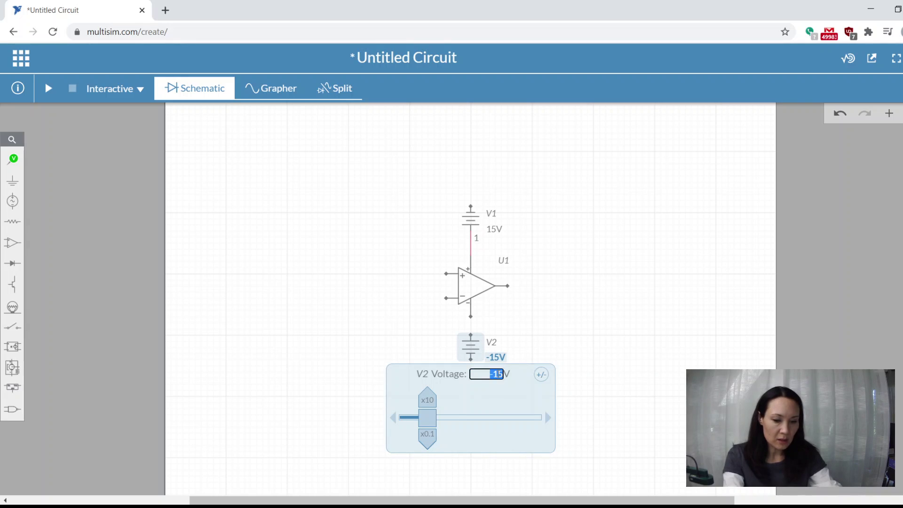
pyautogui.write('15')
pyautogui.click(563, 337)
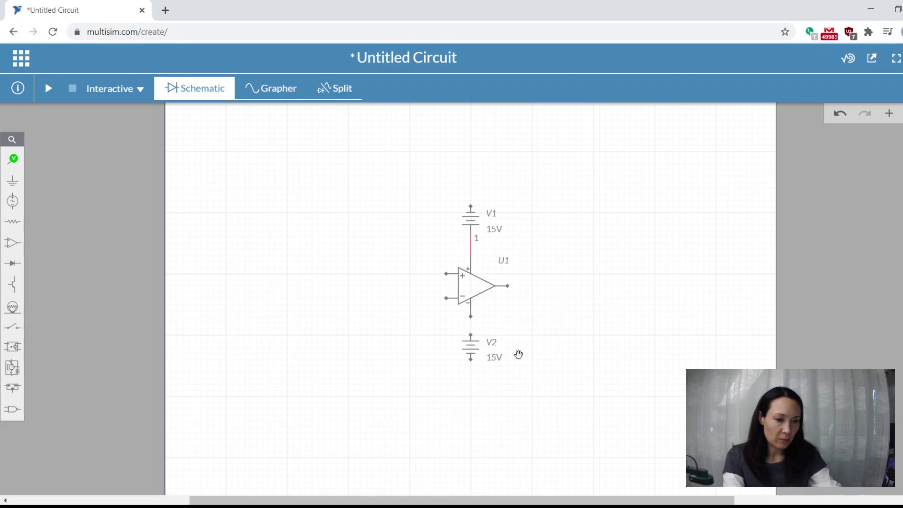
# Rotate V2 a half turn so the battery sits inverted below U1
pyautogui.click(470, 346)
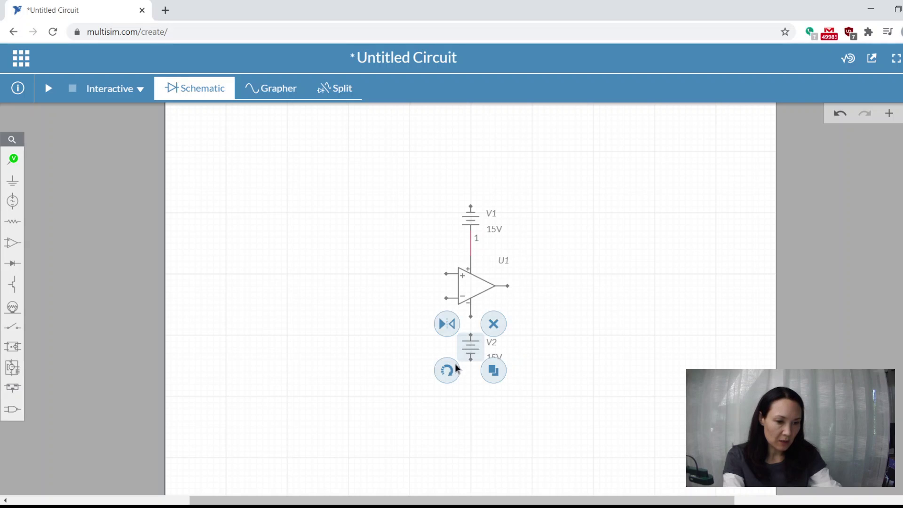
pyautogui.click(455, 369)
pyautogui.click(454, 371)
pyautogui.click(568, 354)
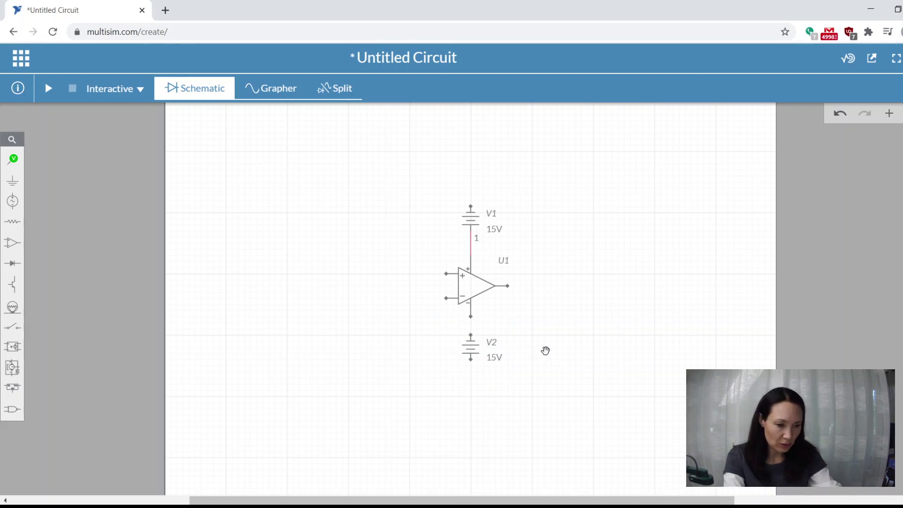
# Wire U1's lower supply pin to V2's top terminal as net 2
pyautogui.click(471, 316)
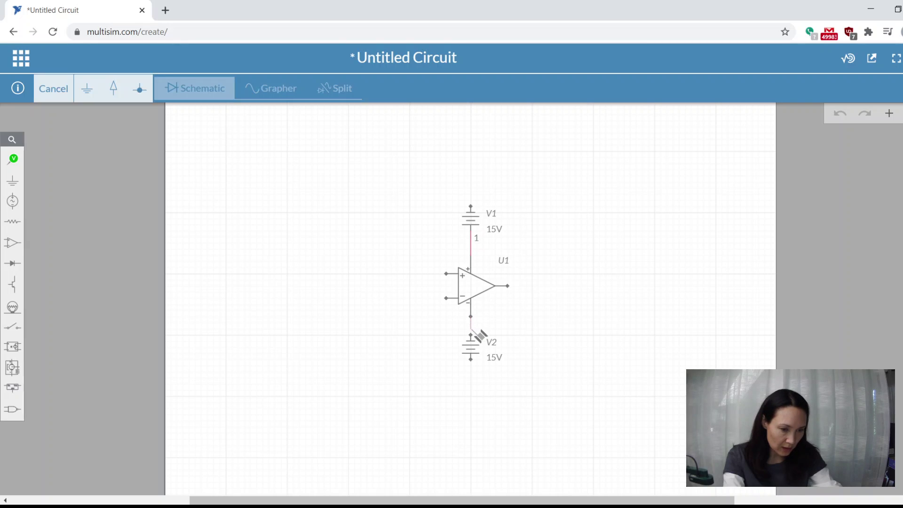
pyautogui.click(471, 335)
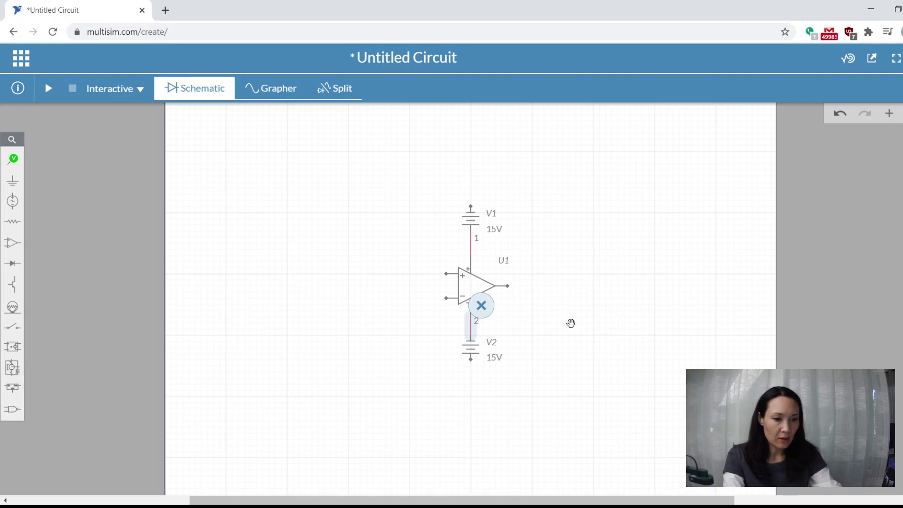
pyautogui.click(547, 311)
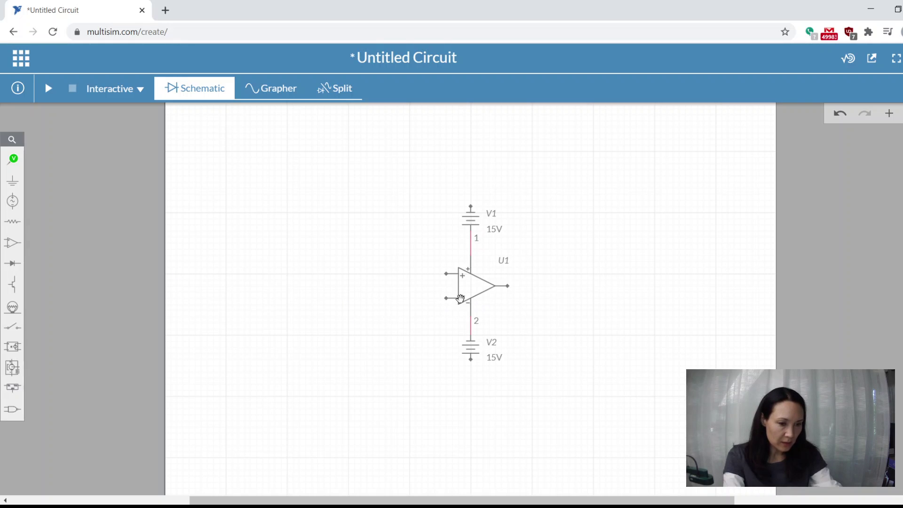
# Place a 1kΩ resistor R1 to the left of op-amp U1
pyautogui.click(13, 222)
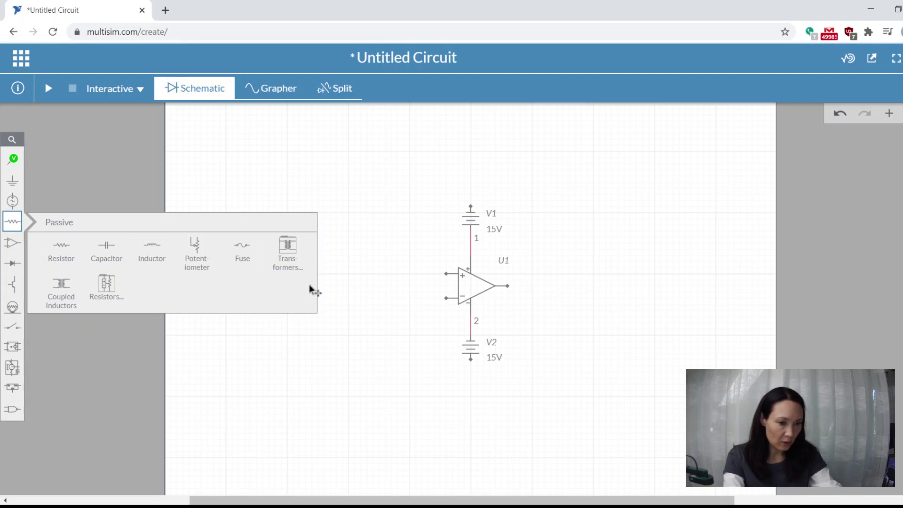
pyautogui.click(62, 254)
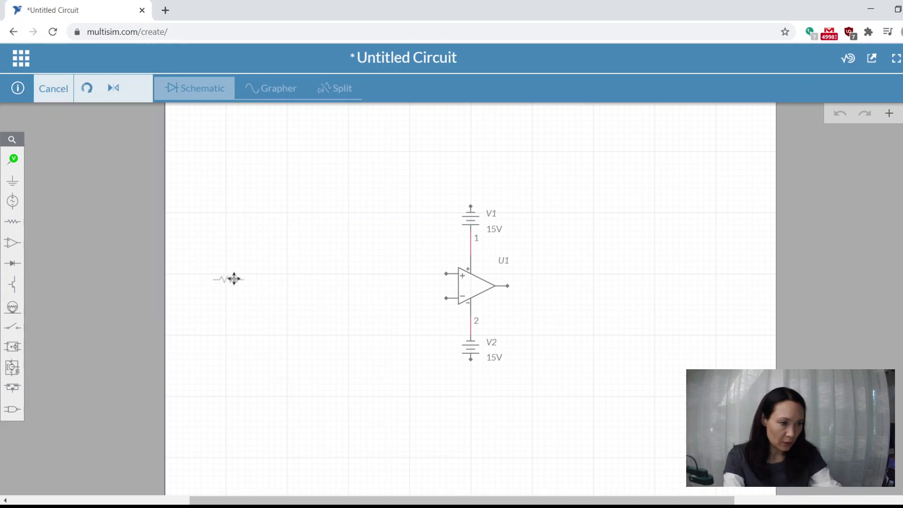
pyautogui.press('Escape')
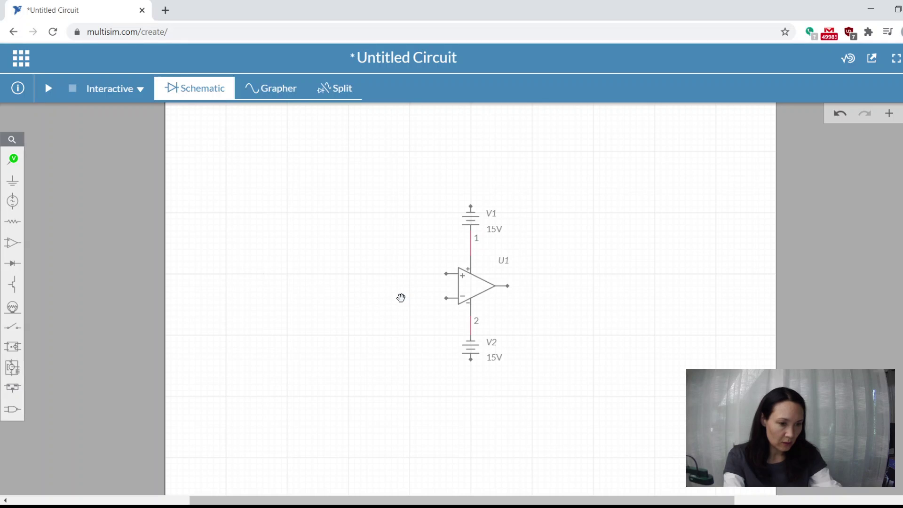
pyautogui.click(11, 221)
pyautogui.click(55, 244)
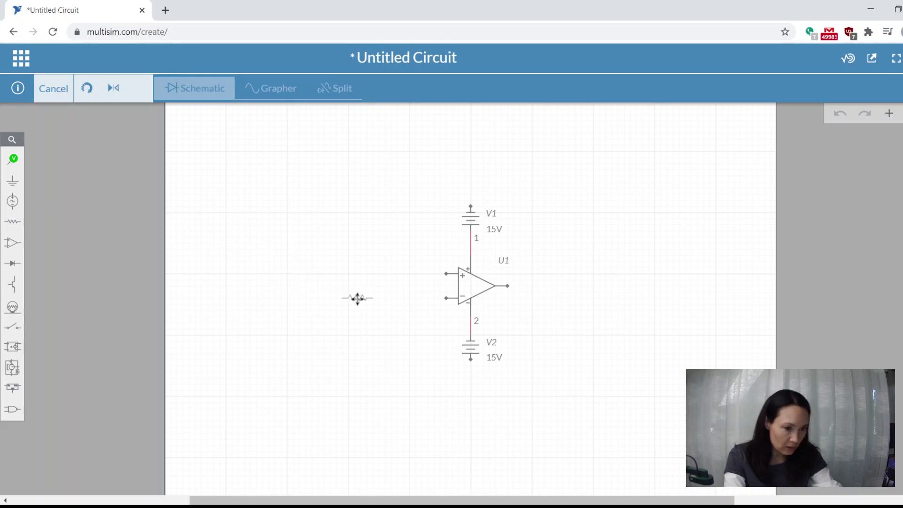
pyautogui.click(394, 297)
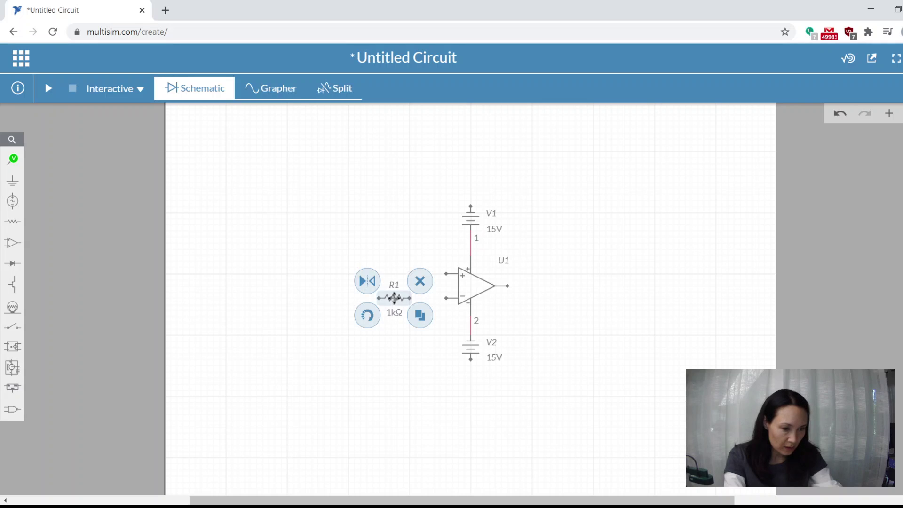
# Wire R1's right end to U1's minus input and its left end to V2's bottom terminal
pyautogui.click(411, 298)
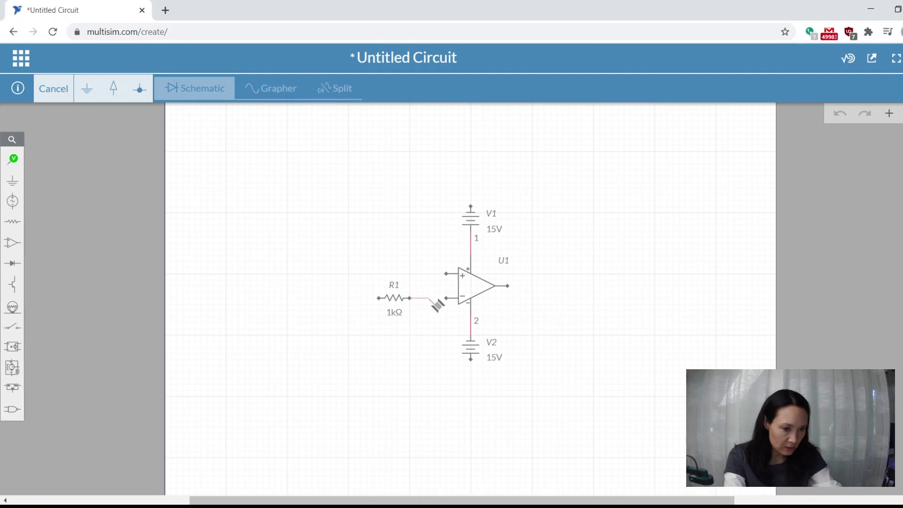
pyautogui.click(447, 298)
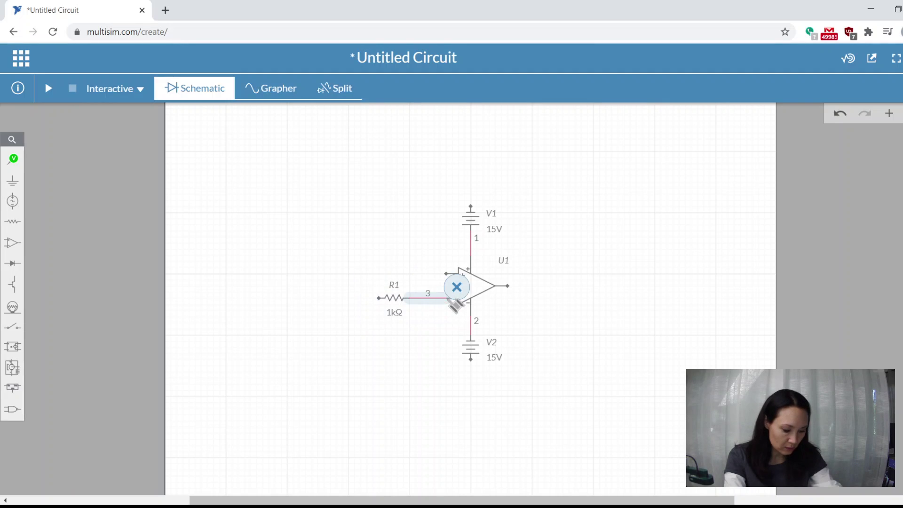
pyautogui.click(379, 298)
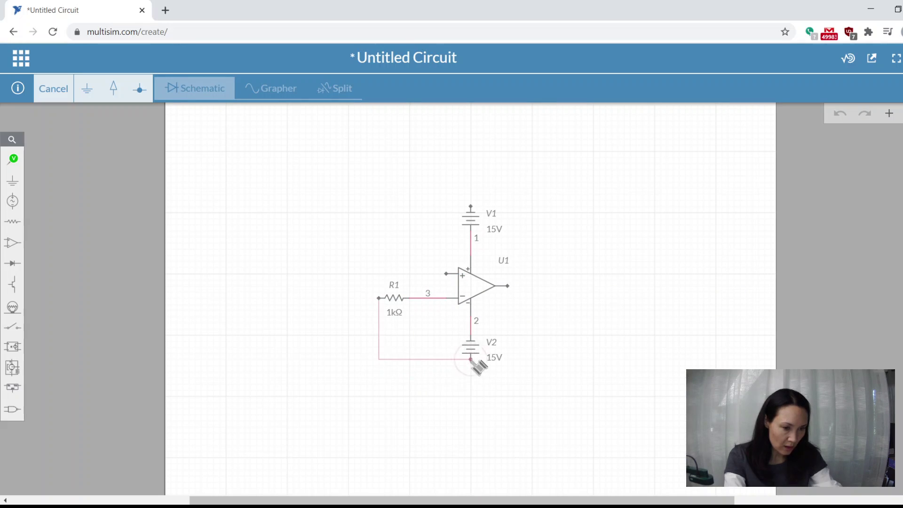
pyautogui.press('Escape')
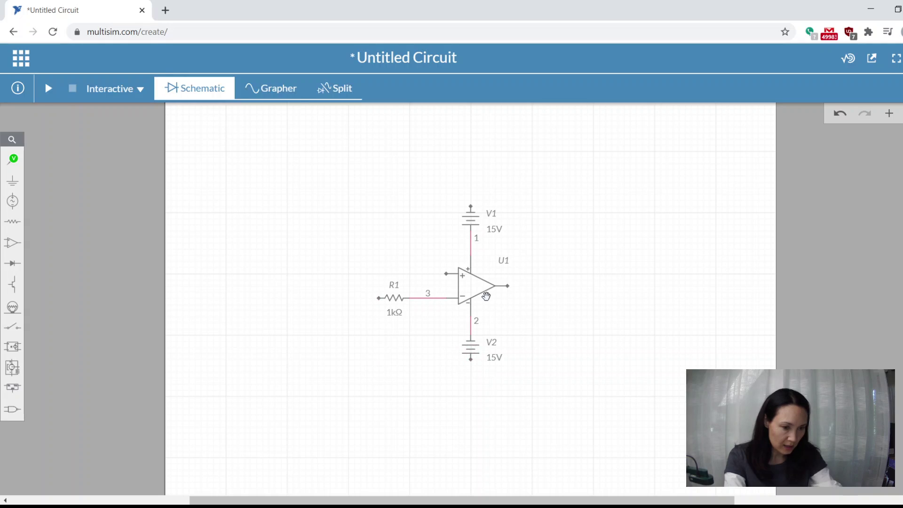
pyautogui.click(380, 298)
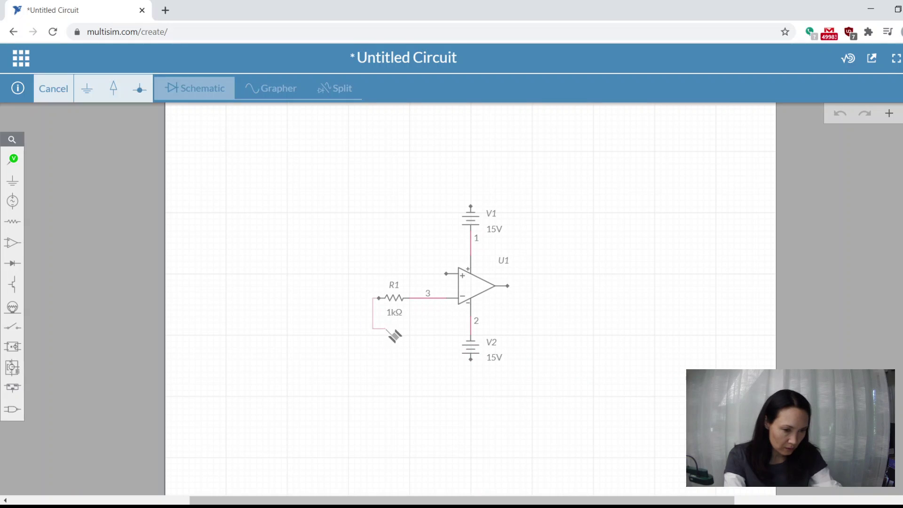
pyautogui.click(470, 359)
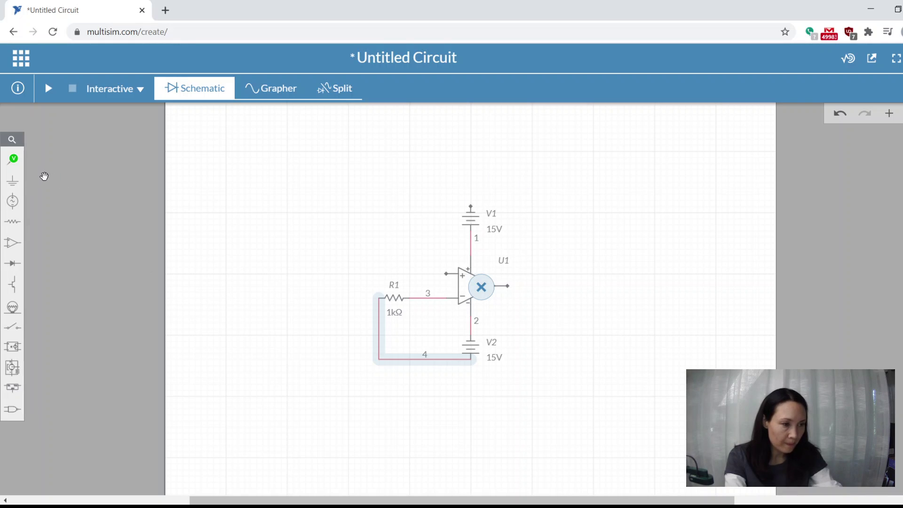
# Add a junction right of the bottom wire and connect it to V2's bottom terminal
pyautogui.click(14, 181)
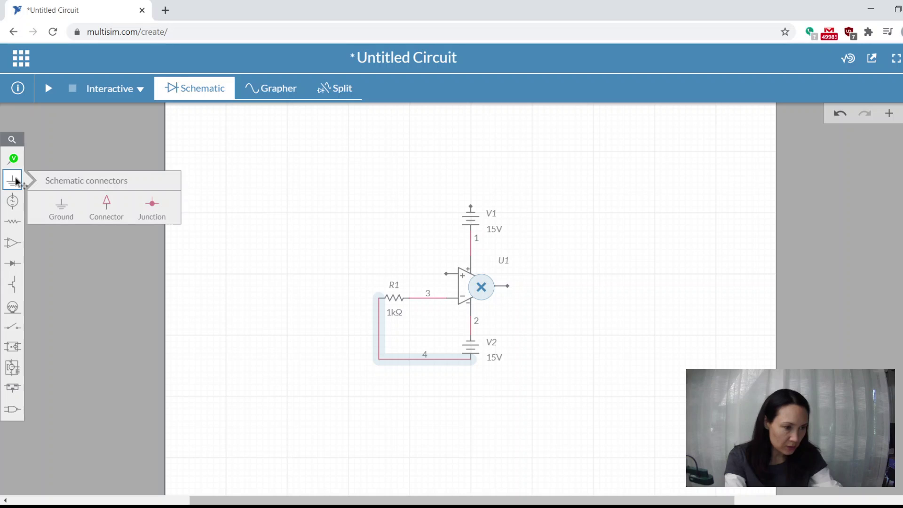
pyautogui.click(156, 206)
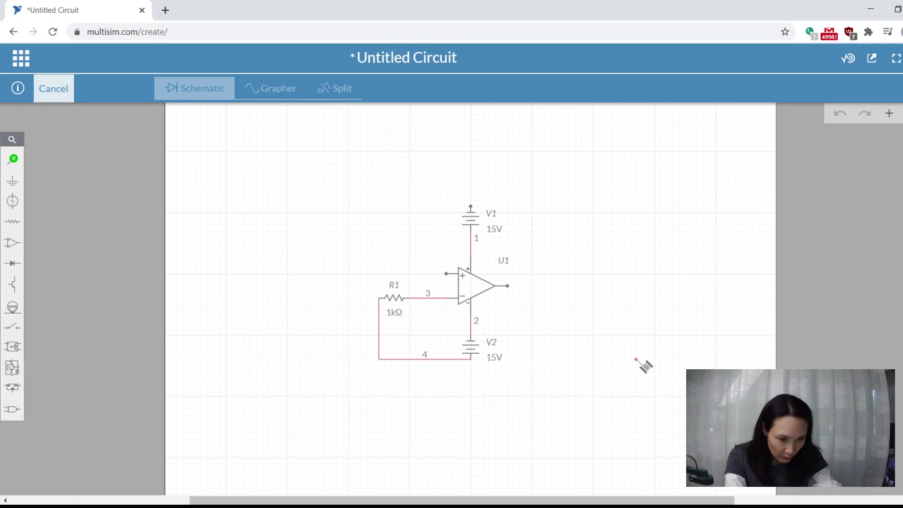
pyautogui.click(636, 359)
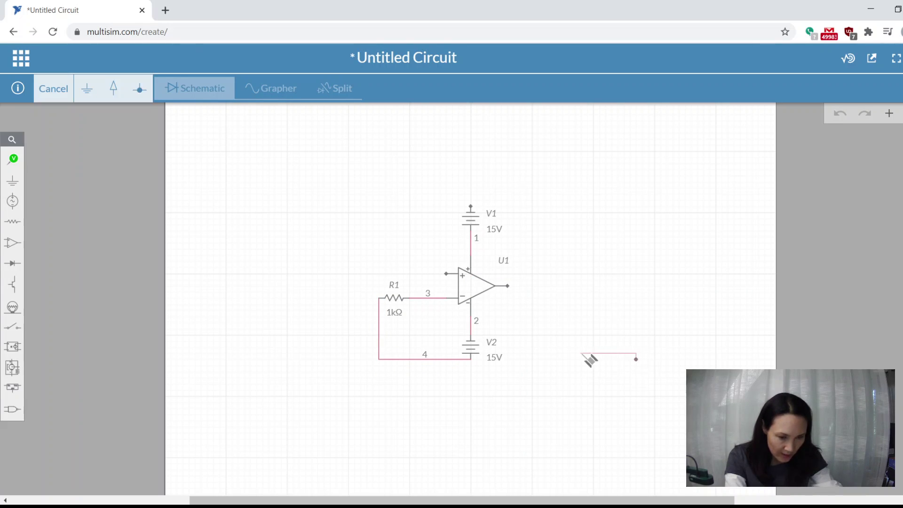
pyautogui.click(471, 360)
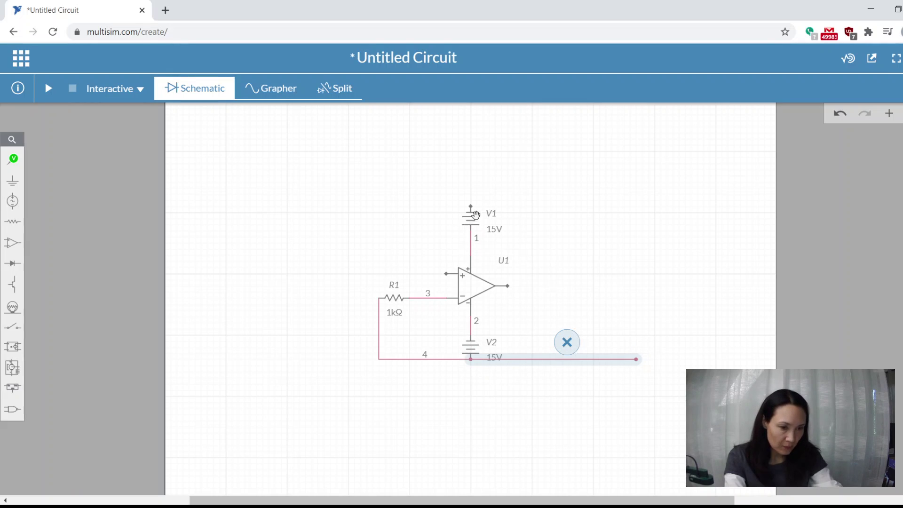
# Wire V1's top terminal to the bottom rail, routing the wire above V1
pyautogui.click(471, 206)
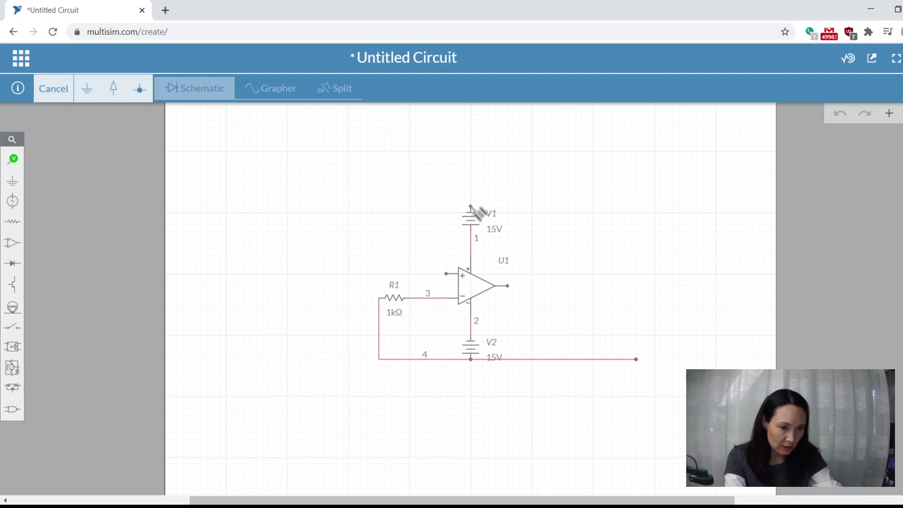
pyautogui.click(539, 360)
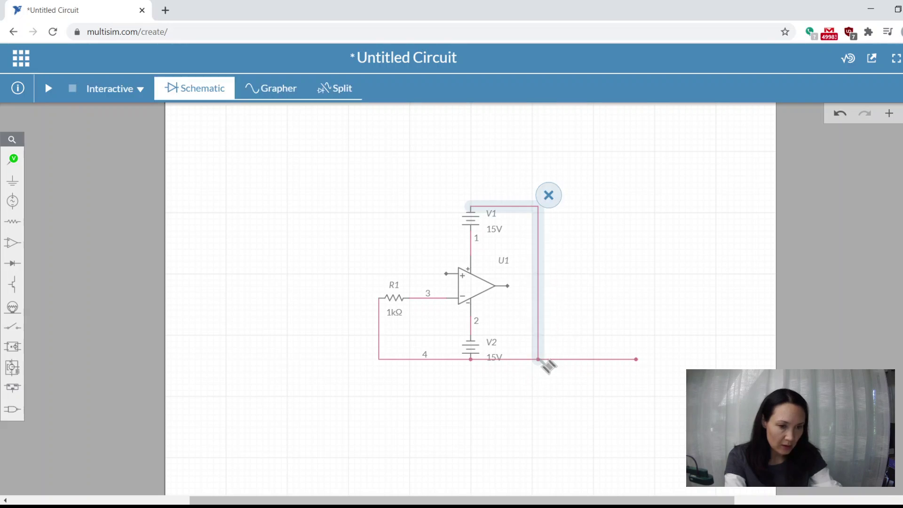
pyautogui.moveTo(514, 206); pyautogui.dragTo(513, 188)
pyautogui.click(551, 405)
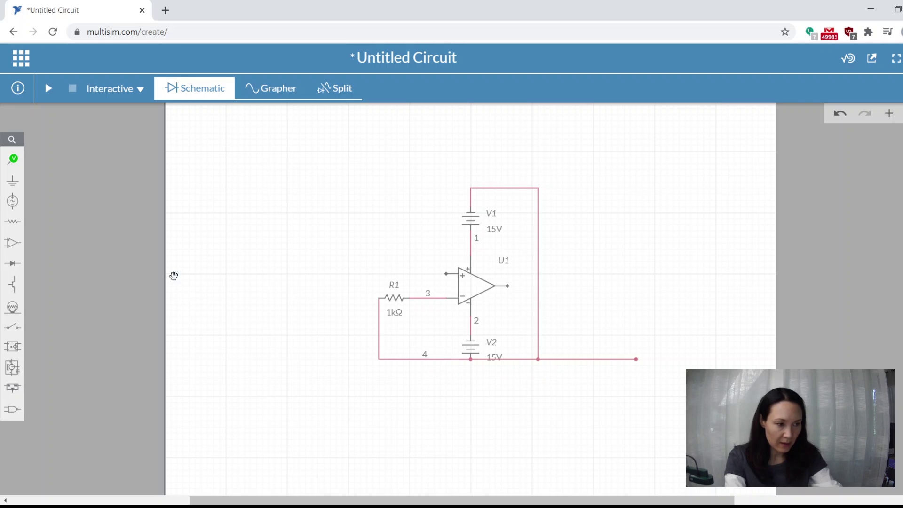
# Attach a ground symbol to the bottom wire so it becomes net 0
pyautogui.click(15, 182)
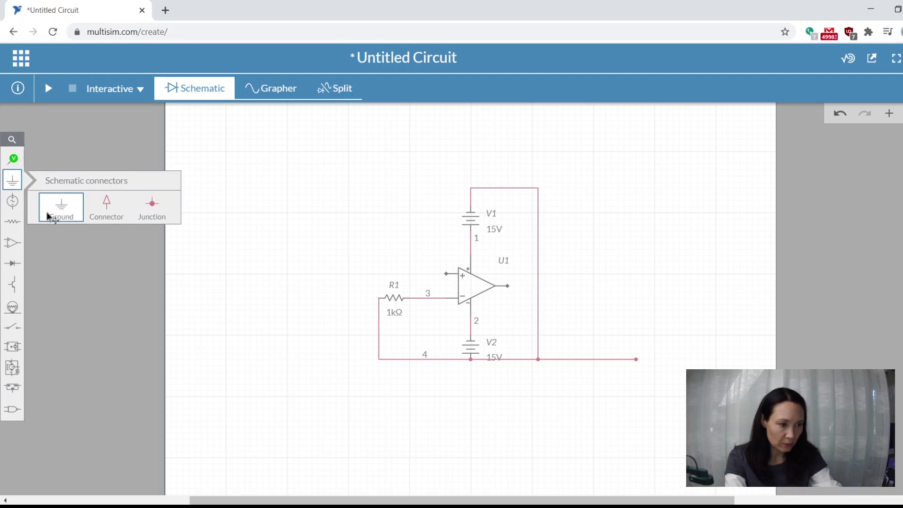
pyautogui.click(61, 207)
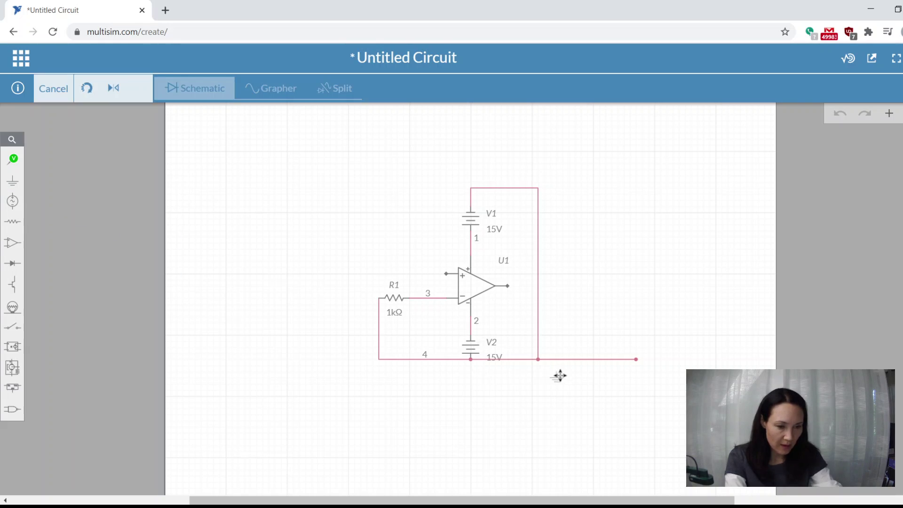
pyautogui.click(575, 363)
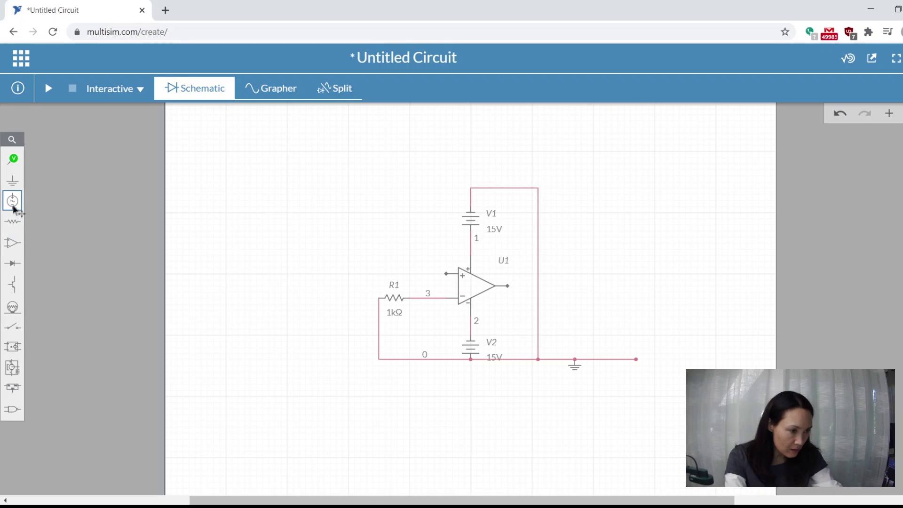
# Place a 5V DC voltage source V3 to the left of R1
pyautogui.click(13, 205)
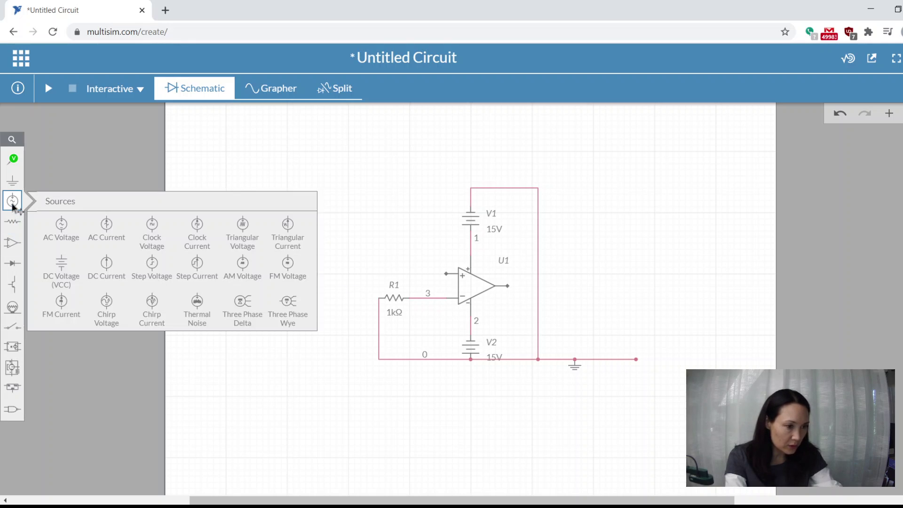
pyautogui.click(56, 261)
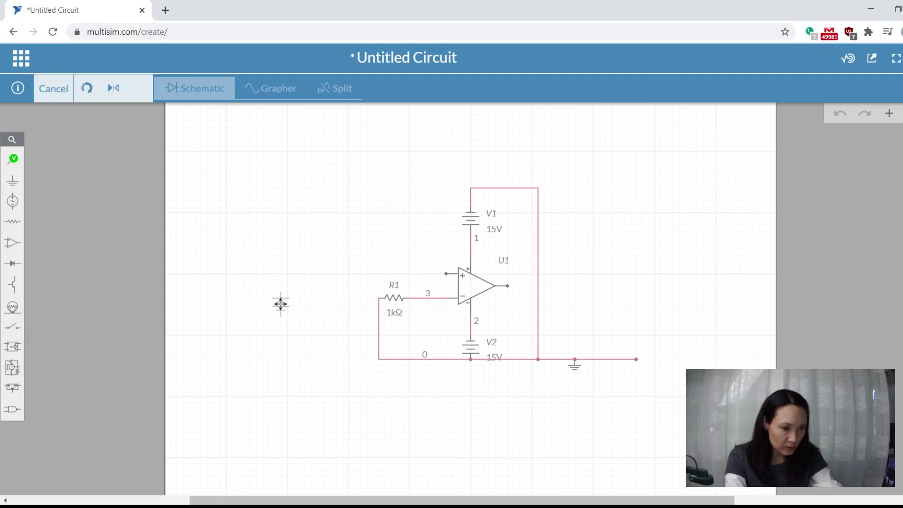
pyautogui.click(317, 311)
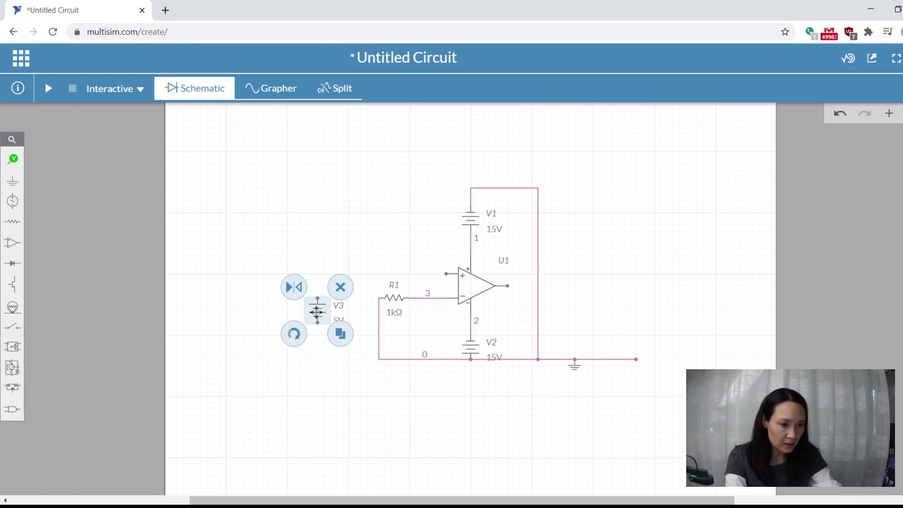
pyautogui.click(344, 214)
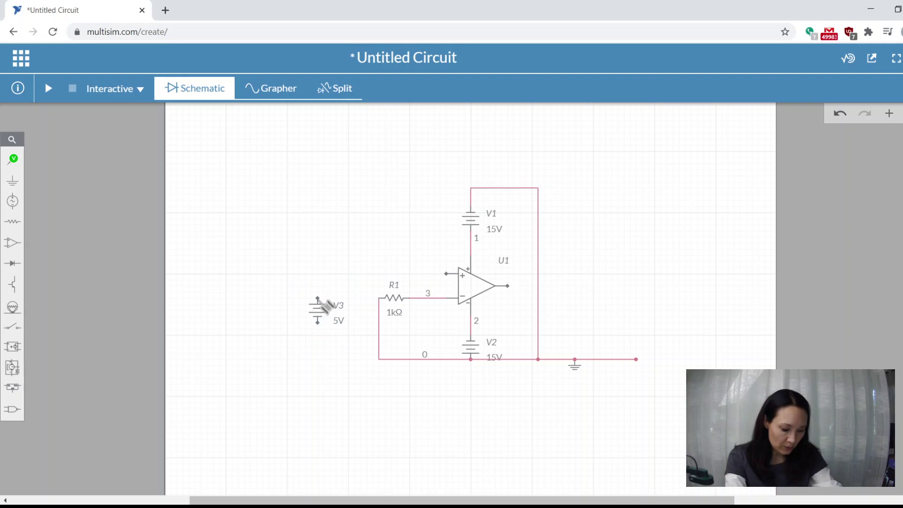
# Wire V3's top terminal to U1's + input and its bottom to the grounded rail
pyautogui.click(318, 299)
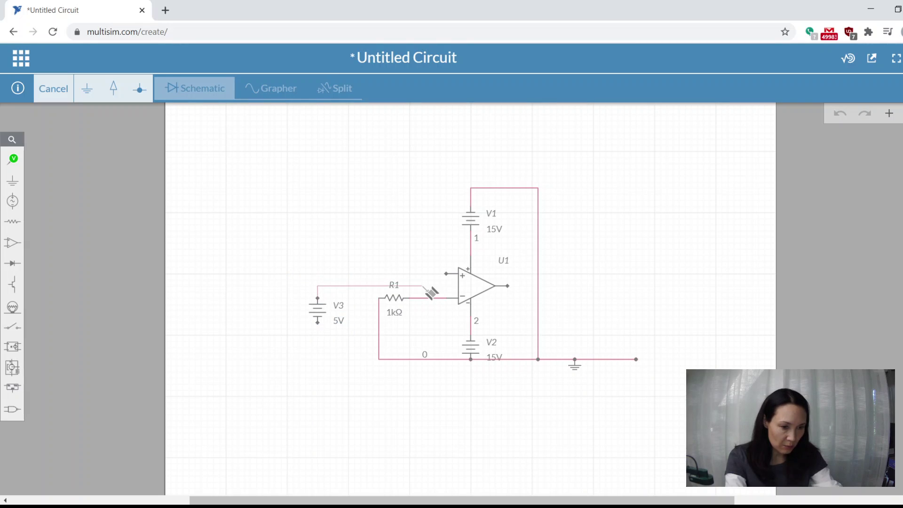
pyautogui.click(447, 274)
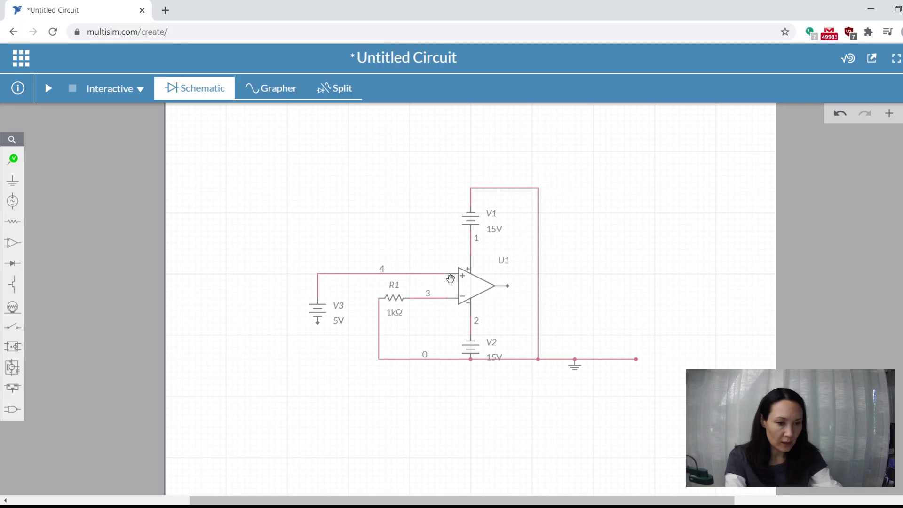
pyautogui.click(318, 323)
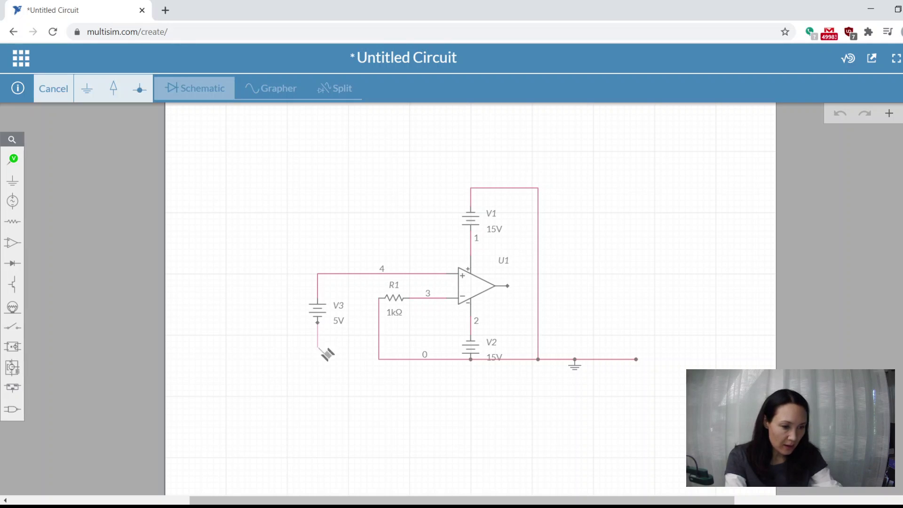
pyautogui.click(378, 360)
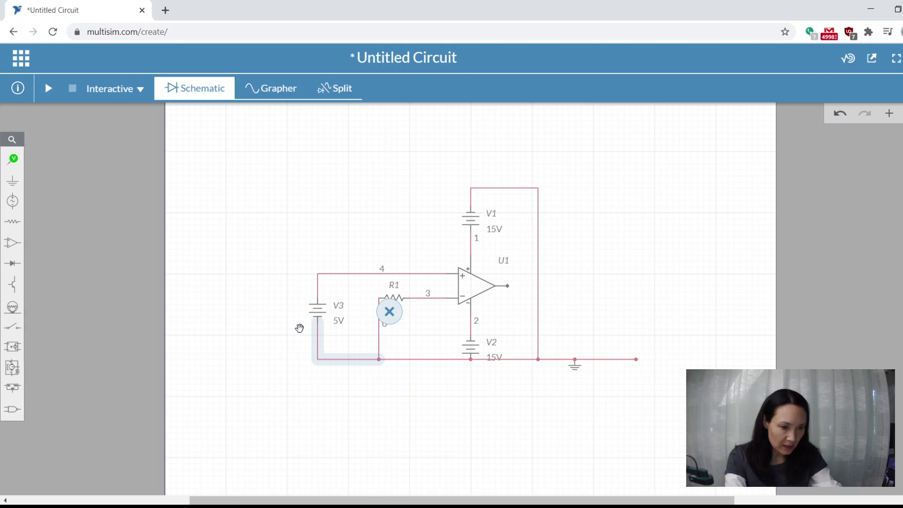
pyautogui.click(315, 236)
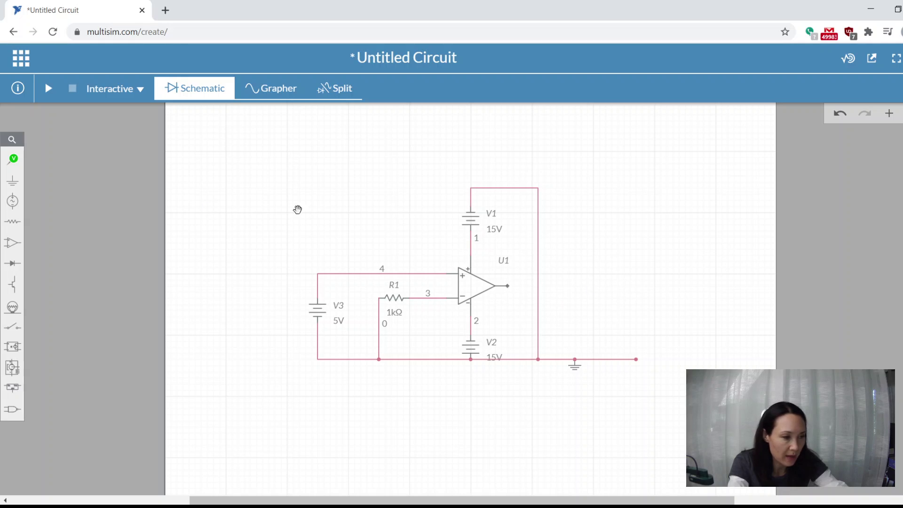
# Place a junction right of op-amp U1 and wire it to U1's output as net 5
pyautogui.click(17, 186)
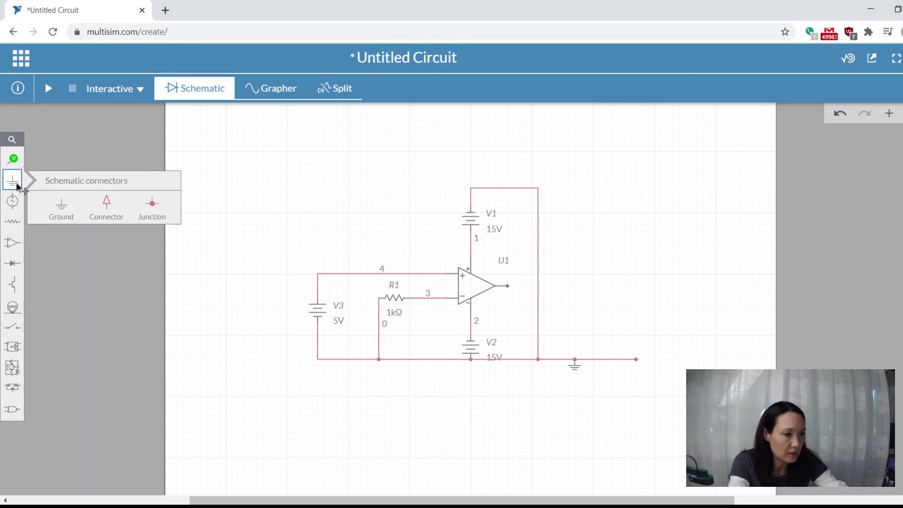
pyautogui.click(150, 204)
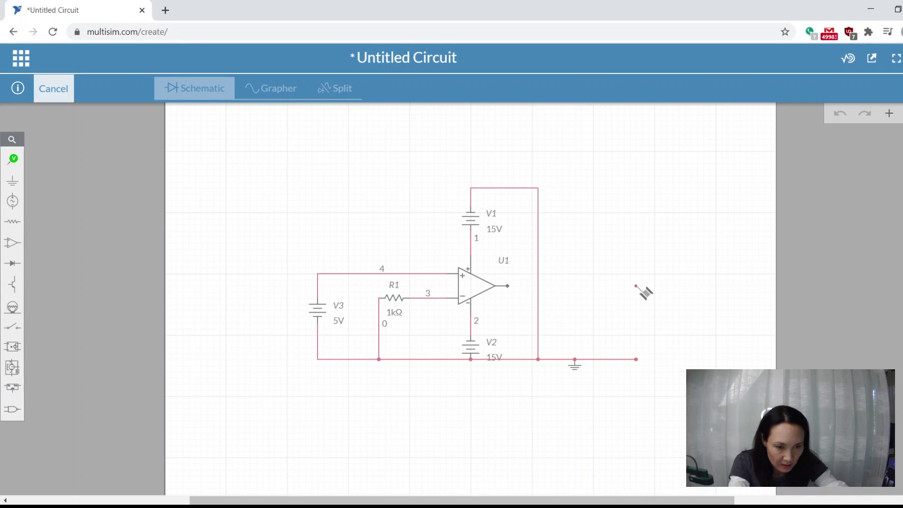
pyautogui.click(636, 285)
pyautogui.moveTo(636, 285); pyautogui.dragTo(508, 286)
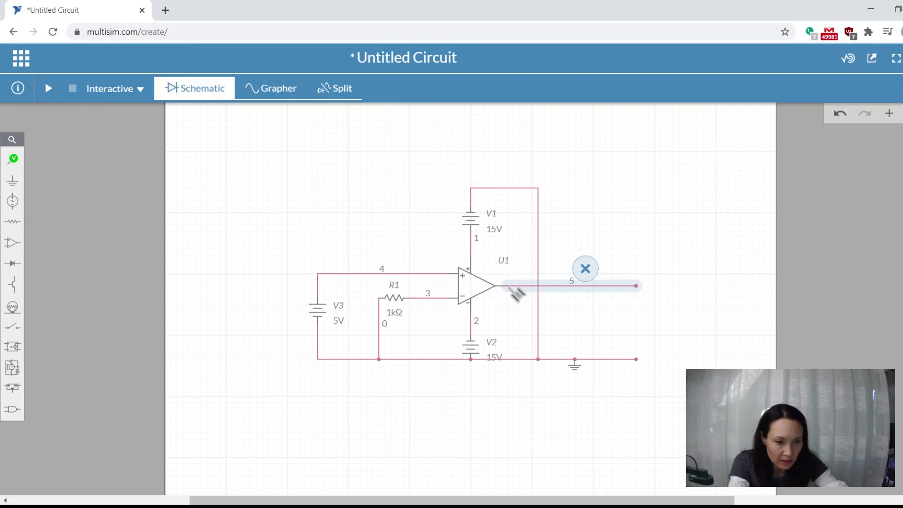
pyautogui.click(565, 402)
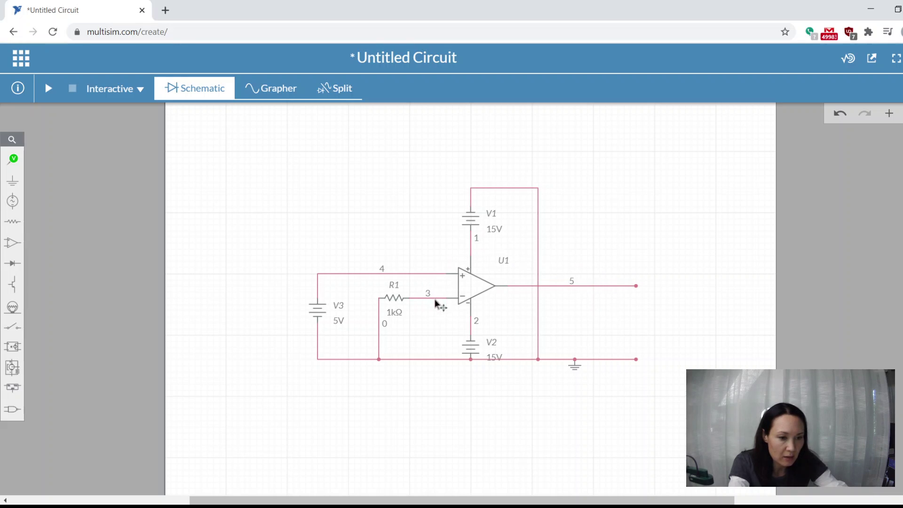
# Place 1 kΩ resistor R2 above the output wire, connecting output node 5 to inverting-input node 3
pyautogui.click(14, 223)
pyautogui.click(62, 248)
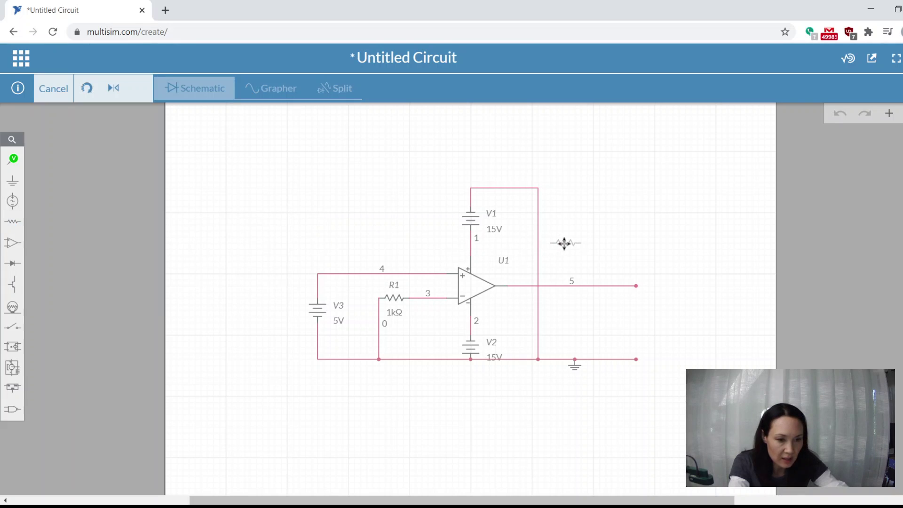
pyautogui.click(565, 244)
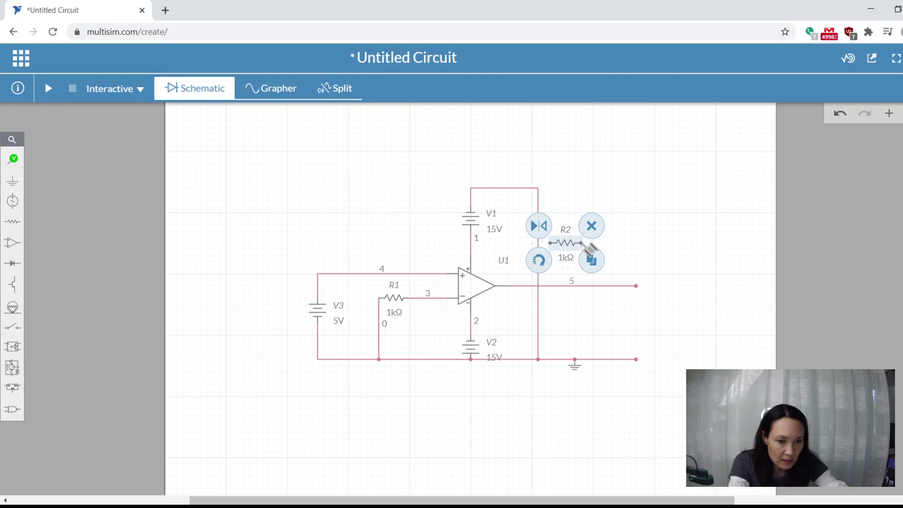
pyautogui.click(583, 243)
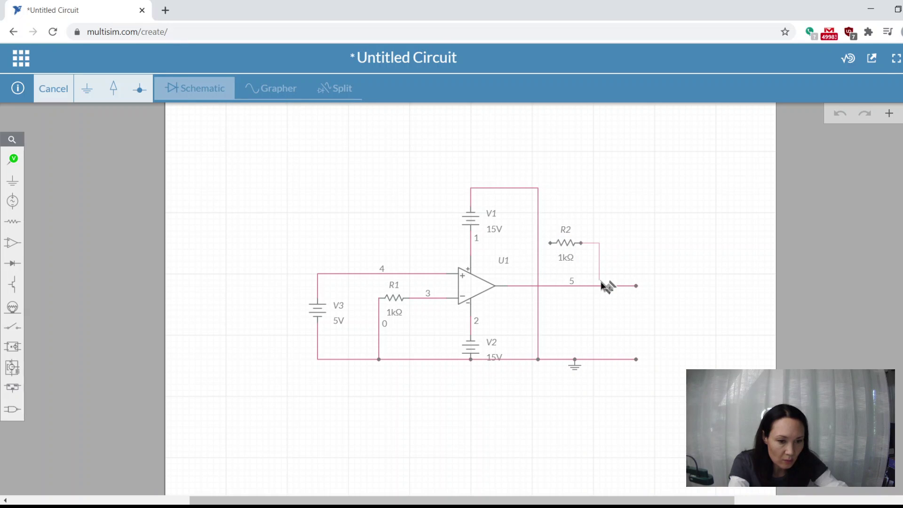
pyautogui.click(600, 285)
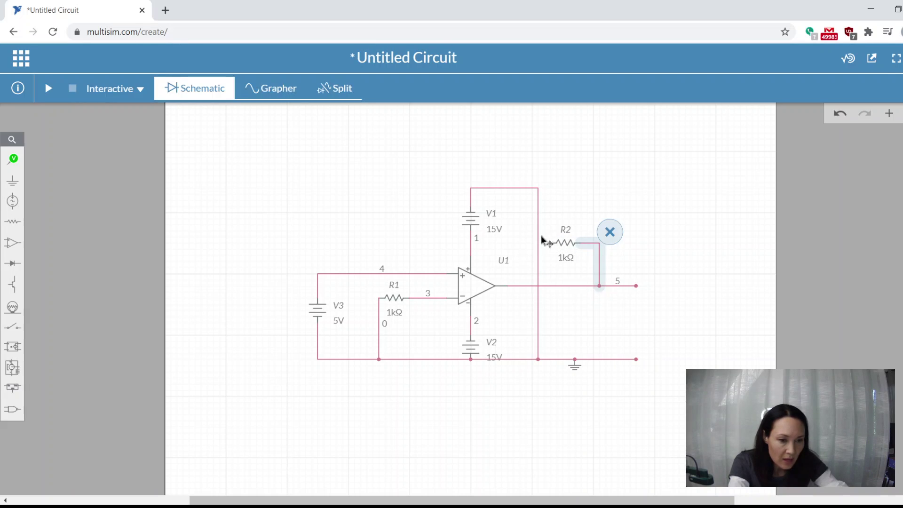
pyautogui.click(550, 243)
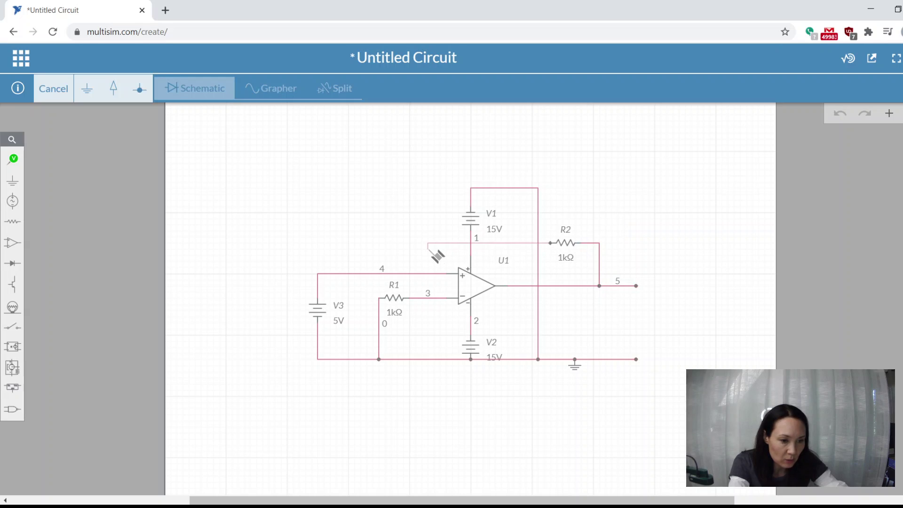
pyautogui.click(440, 298)
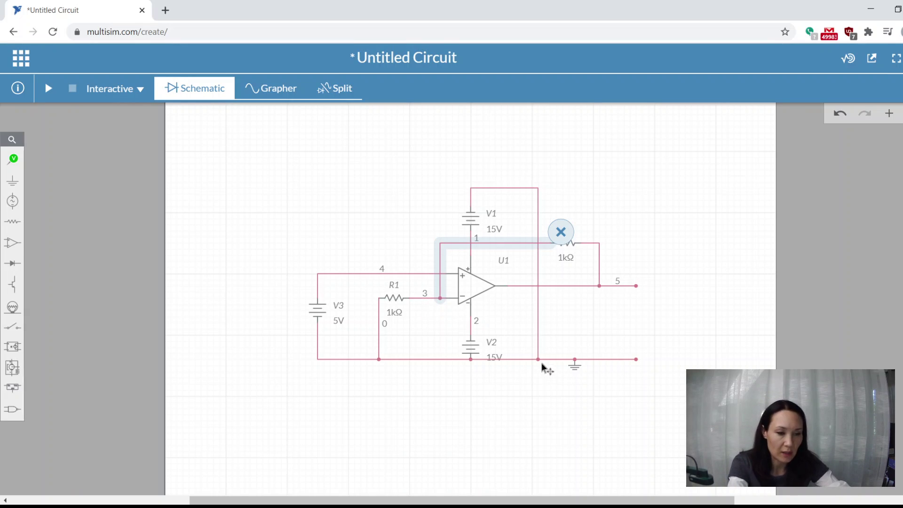
pyautogui.click(522, 403)
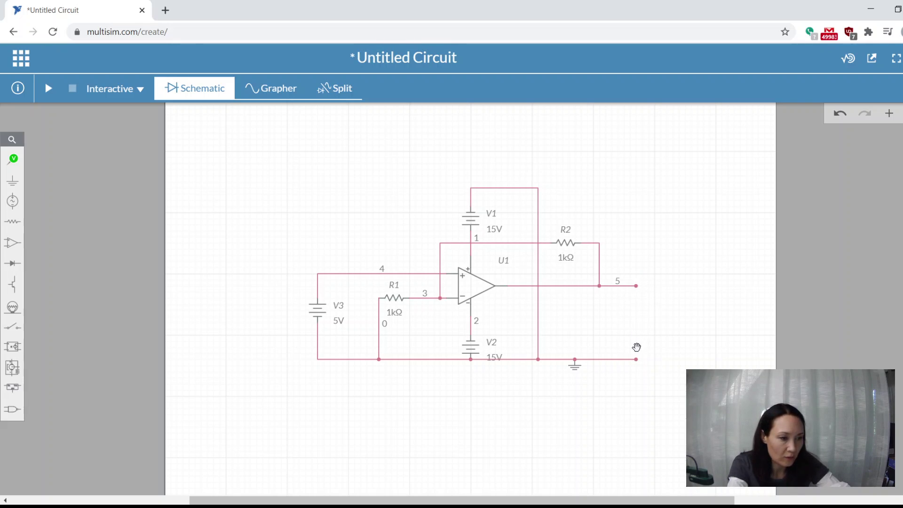
# Add voltage probe PR1 on output node 5 with reference REF1 on the ground wire
pyautogui.click(14, 160)
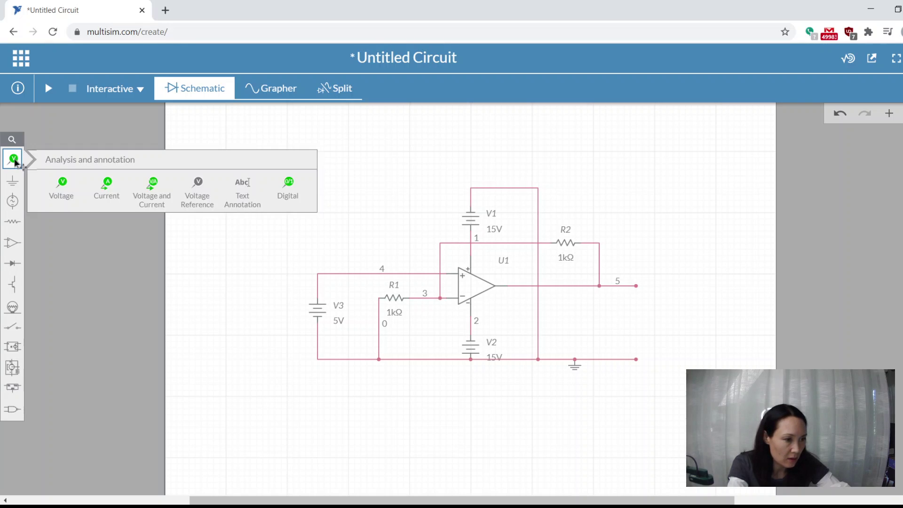
pyautogui.click(69, 188)
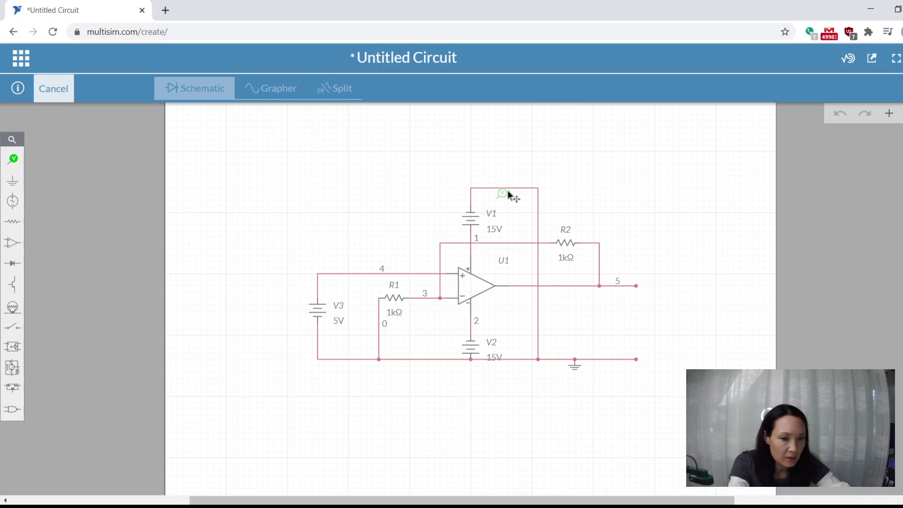
pyautogui.click(649, 277)
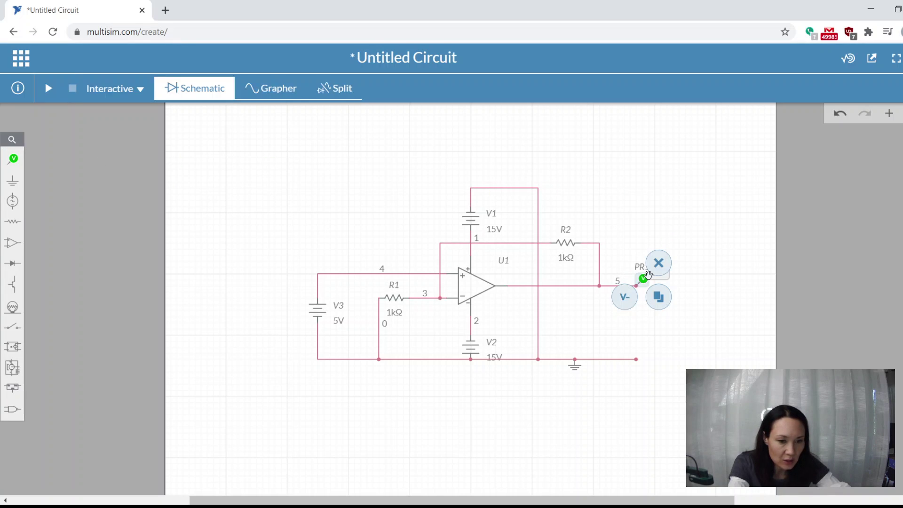
pyautogui.click(624, 304)
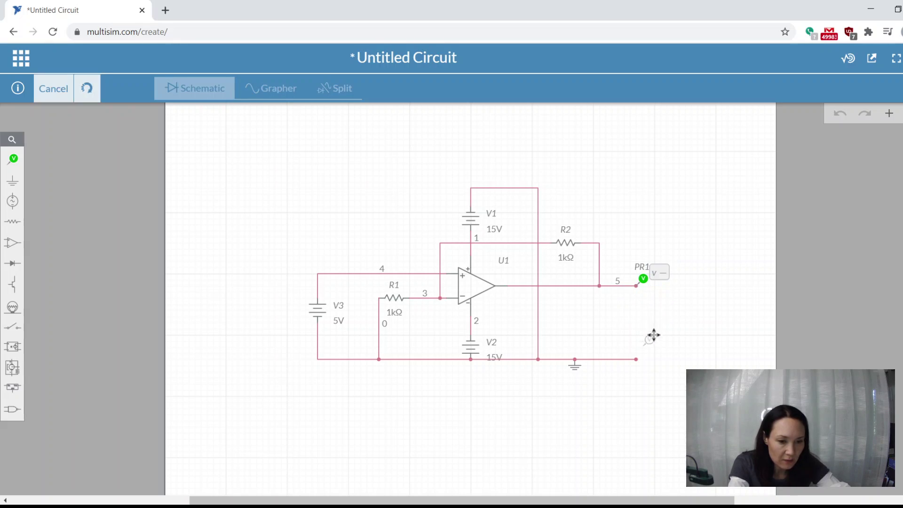
pyautogui.click(648, 349)
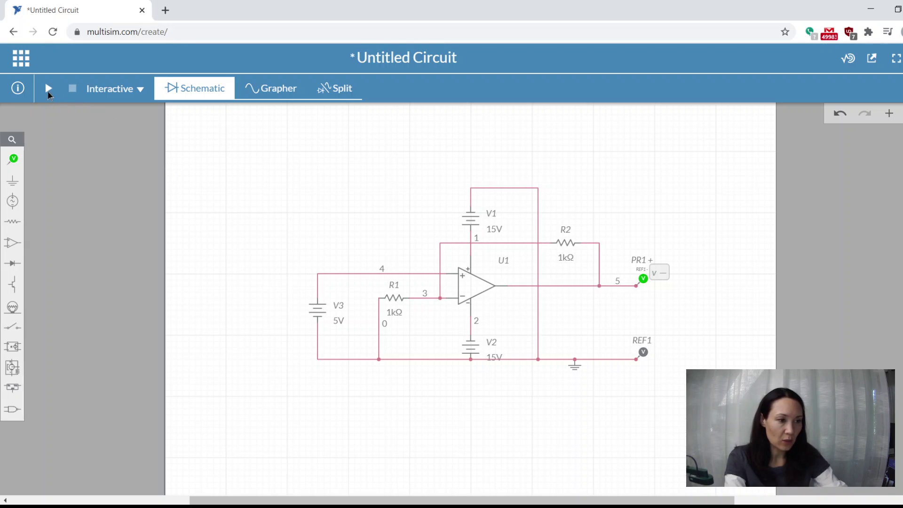
# Run and then stop the simulation, with probe PR1 reading 9.9979 V
pyautogui.click(48, 90)
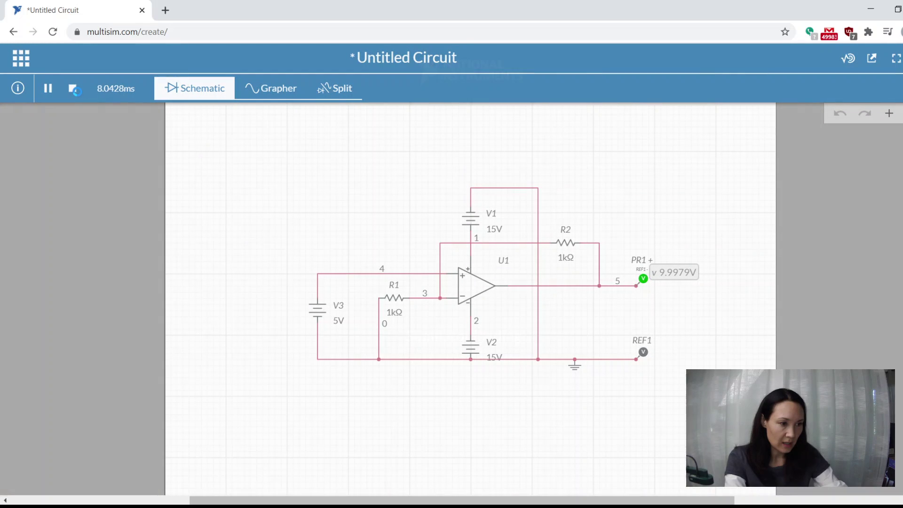
pyautogui.click(73, 89)
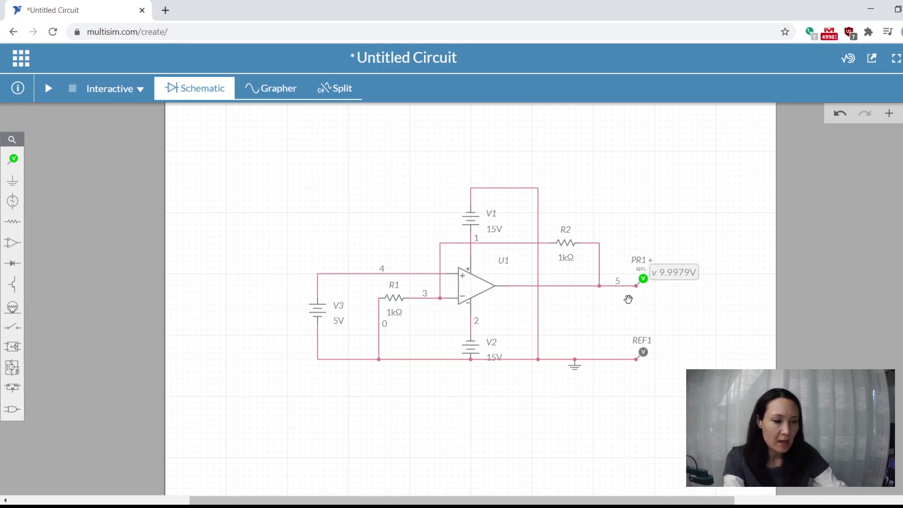
# Change V3 from 5 V to 8 V and resimulate, giving a 14.988 V output
pyautogui.click(337, 320)
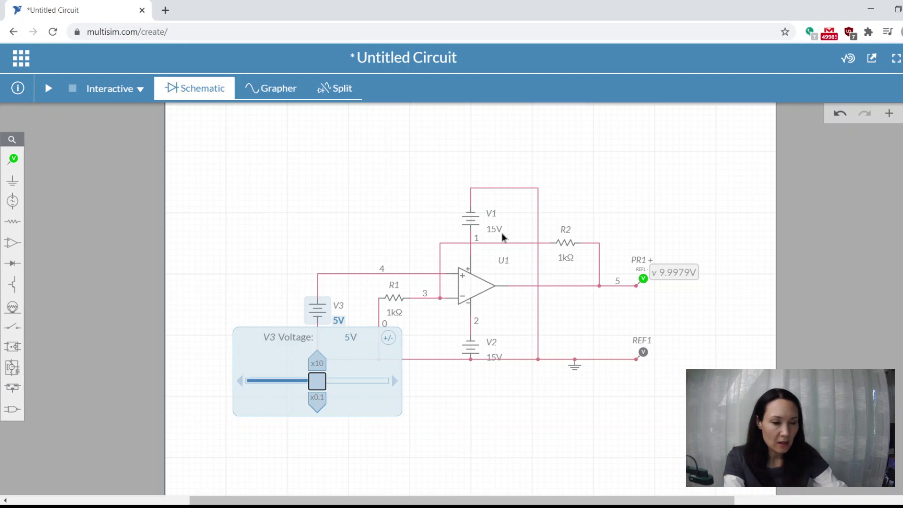
pyautogui.click(350, 337)
pyautogui.click(338, 339)
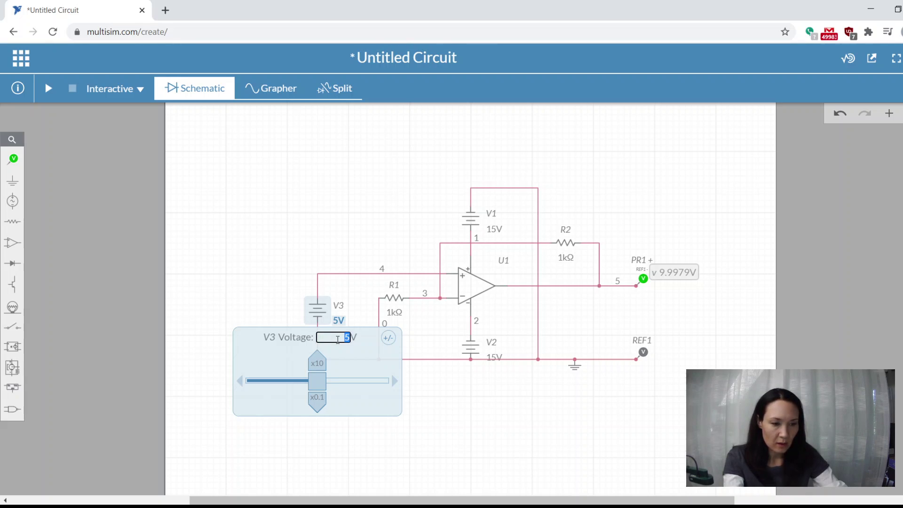
pyautogui.press('Return')
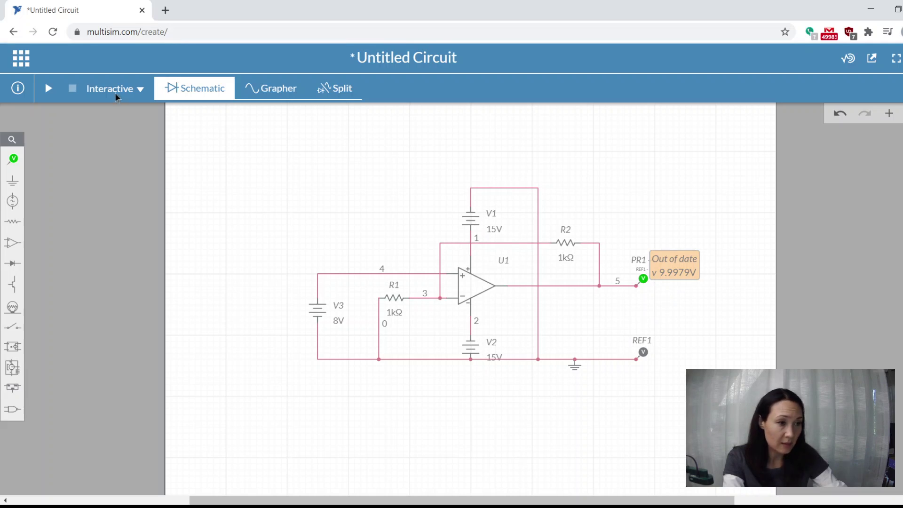
pyautogui.click(48, 90)
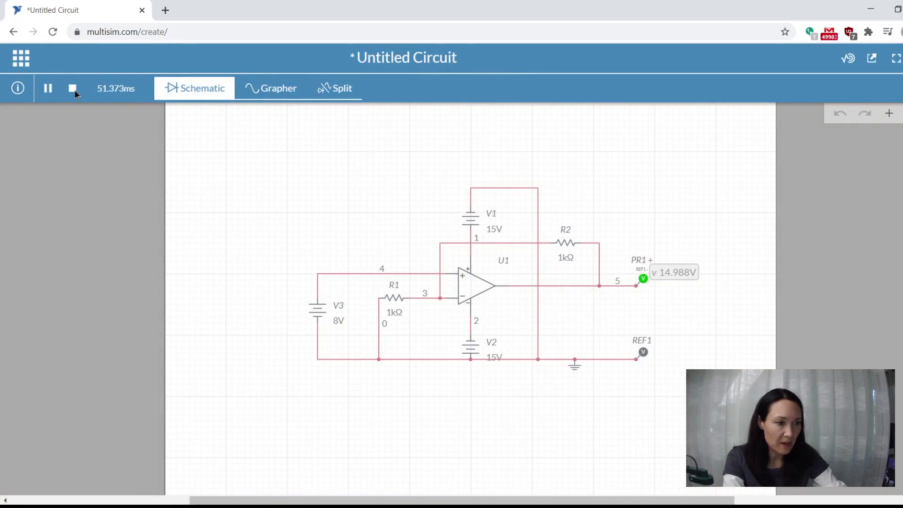
pyautogui.click(73, 89)
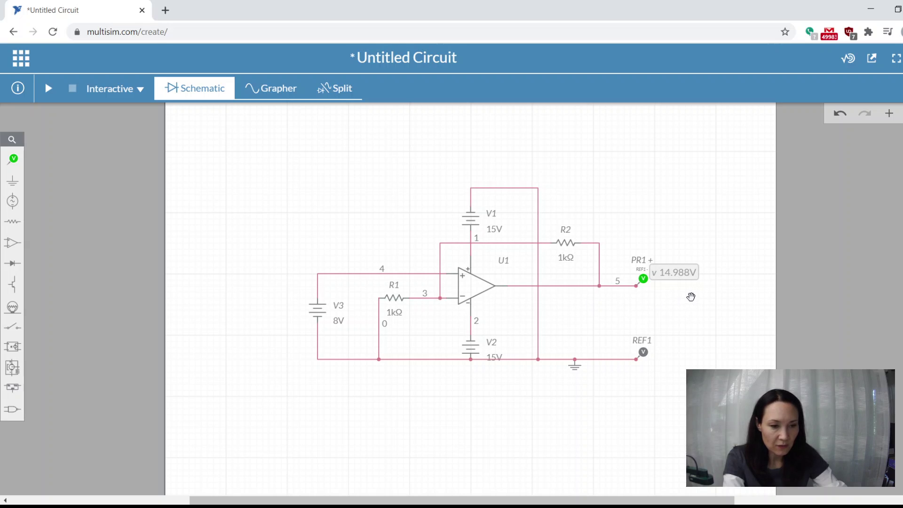
# Change supply source V1's voltage from 15 V to 20 V
pyautogui.click(496, 232)
pyautogui.click(420, 244)
pyautogui.doubleClick(419, 245)
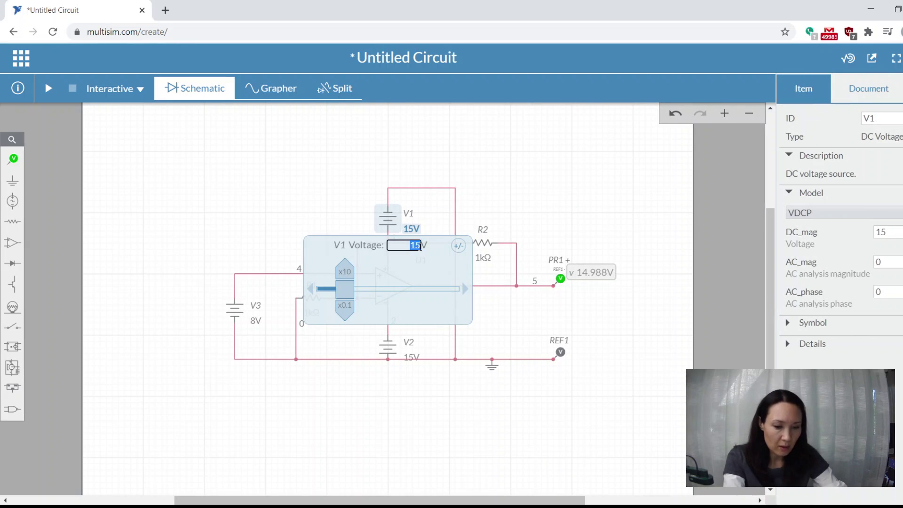
pyautogui.write('20')
pyautogui.click(491, 174)
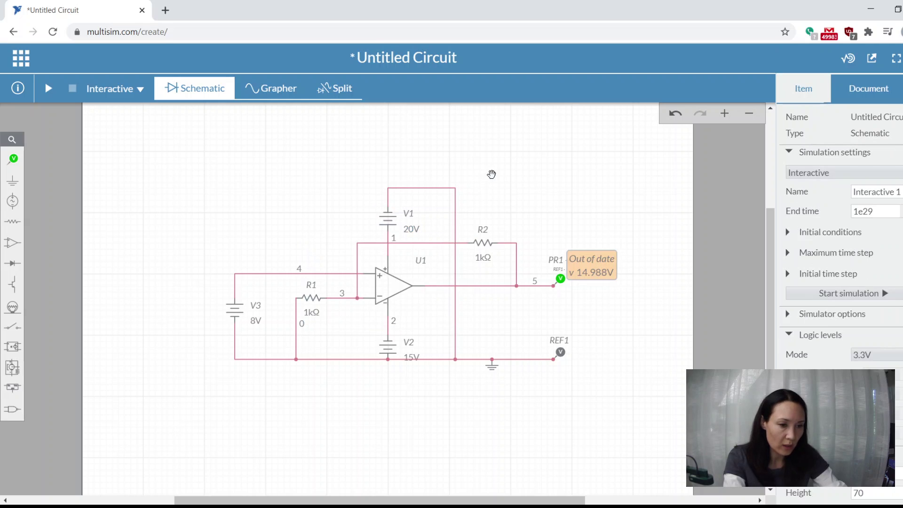
# Change supply source V2's voltage from 15 V to 20 V
pyautogui.click(408, 359)
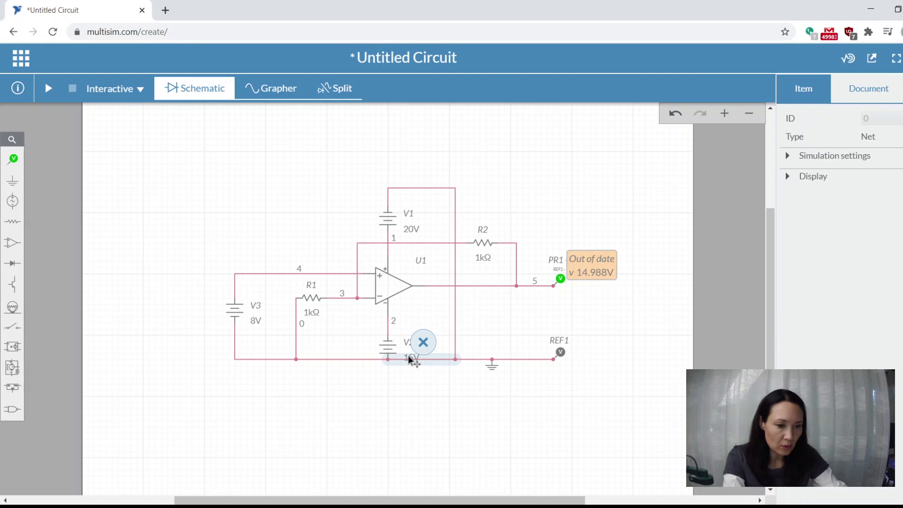
pyautogui.click(408, 356)
pyautogui.write('20')
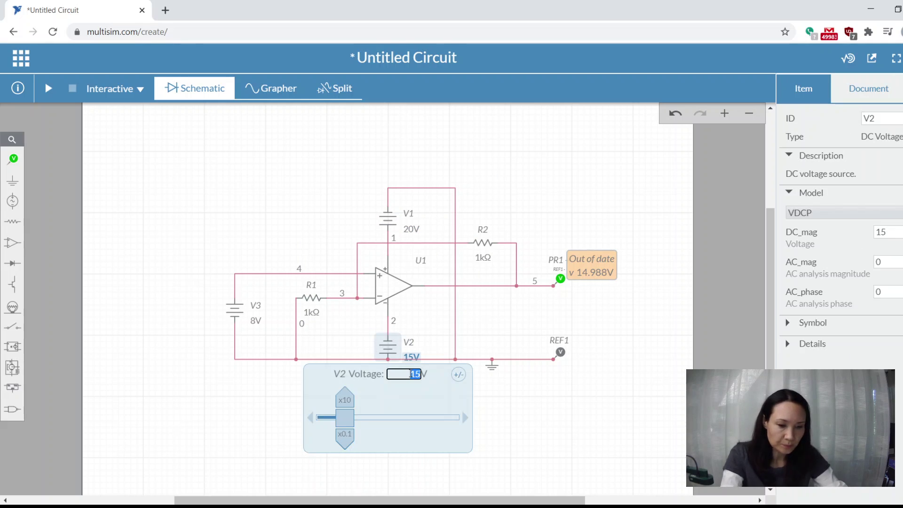
pyautogui.click(527, 416)
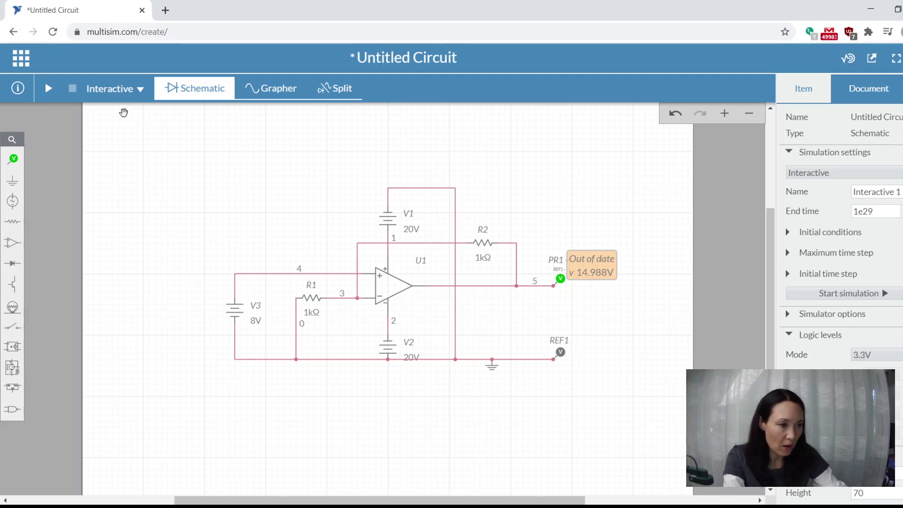
# Run and then stop the simulation, with probe PR1 now reading 15.998 V
pyautogui.click(49, 89)
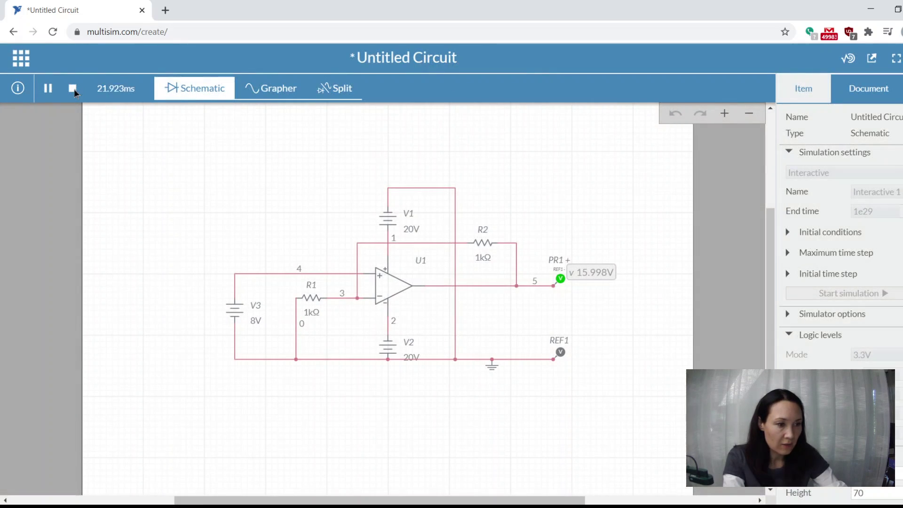
pyautogui.click(73, 90)
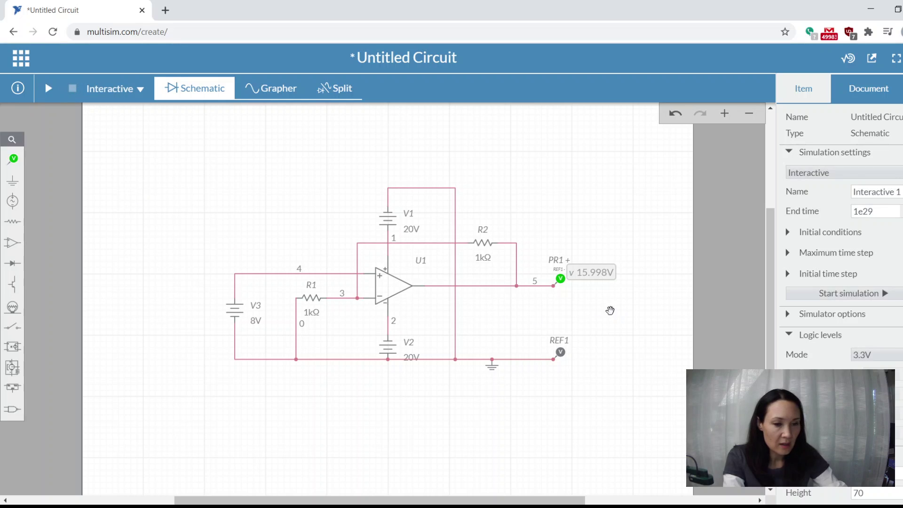